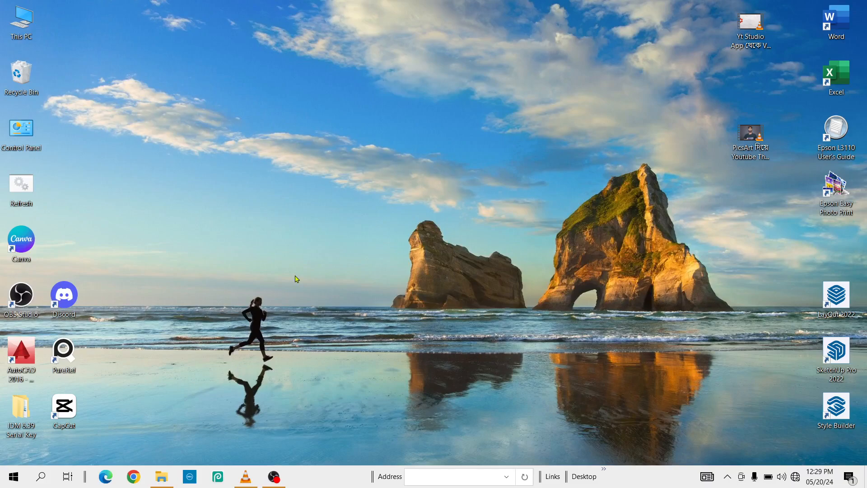
Launch AutoCAD 2016 and start a new blank drawing.
double_click(20, 356)
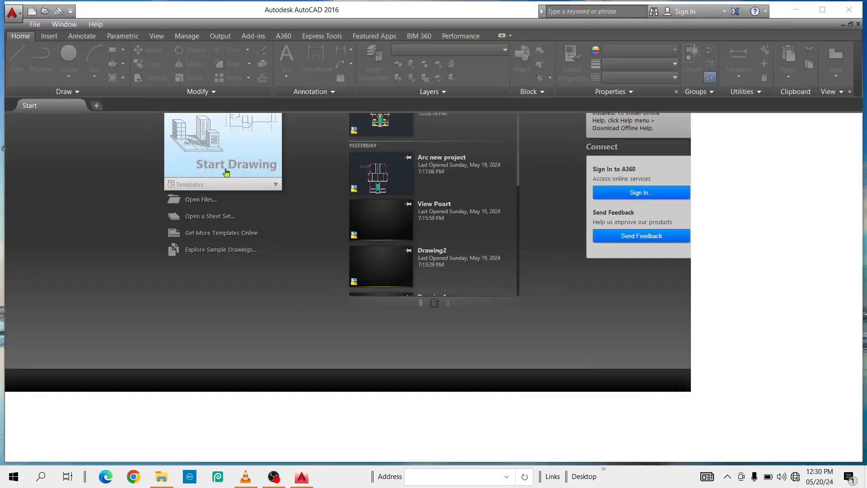
click(261, 175)
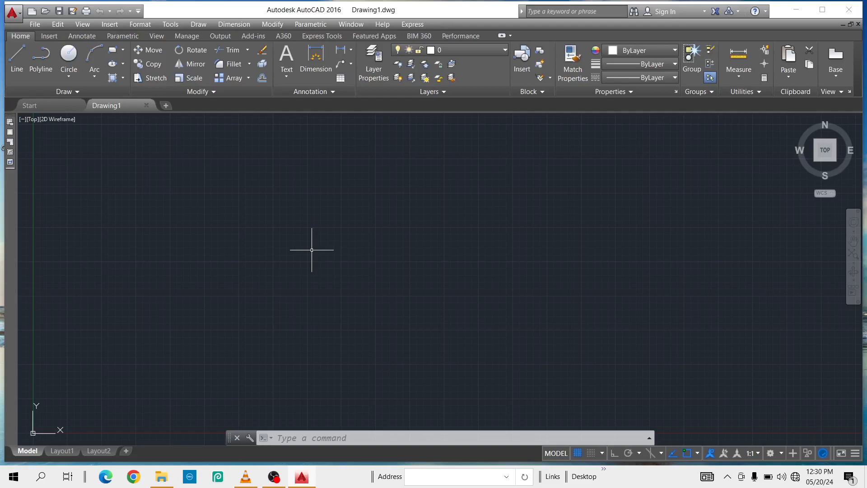
Configure the drawing units to decimal length with precision 0 and an insertion scale in millimeters.
text(un)
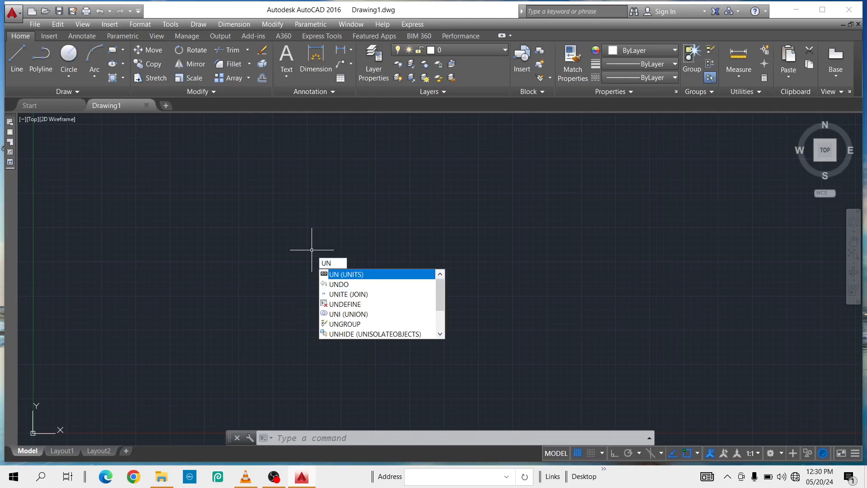
key(Return)
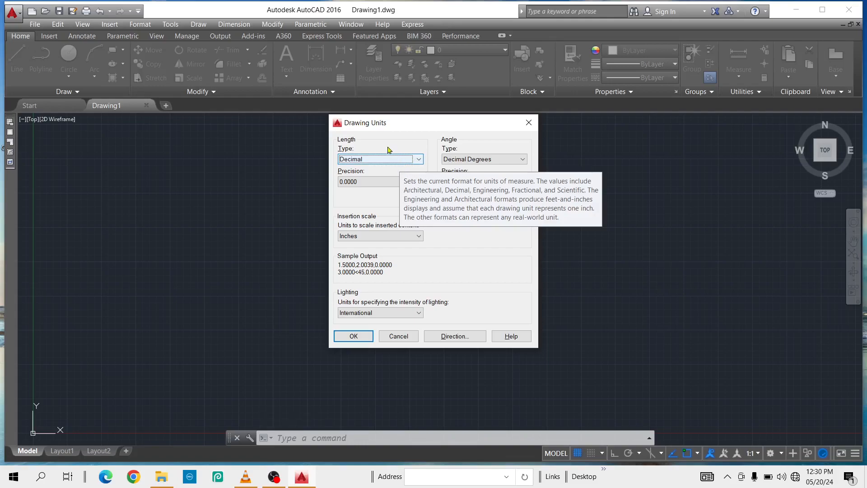
click(417, 160)
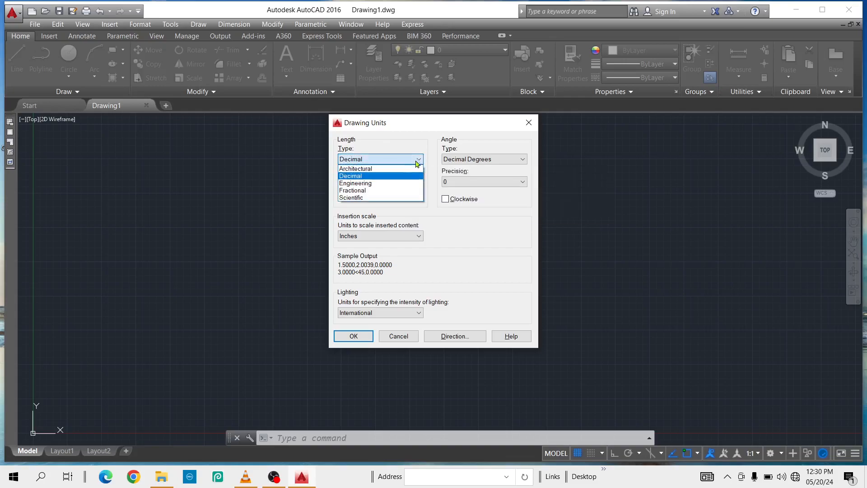
click(373, 178)
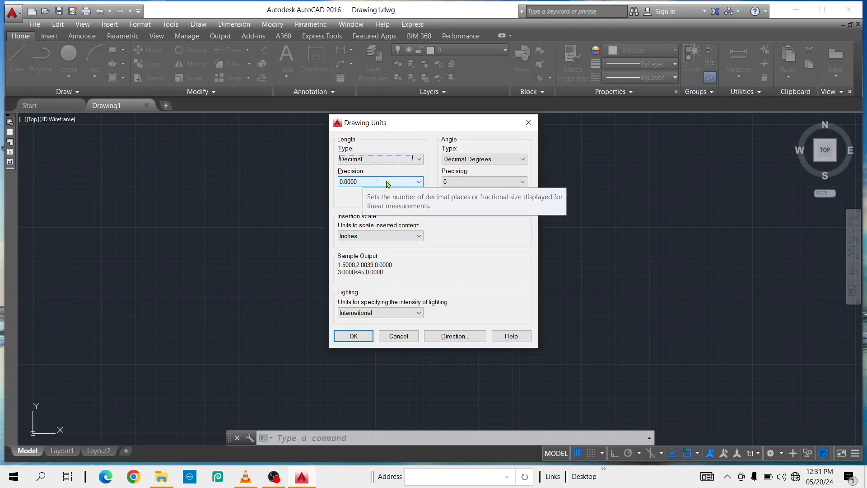
click(416, 183)
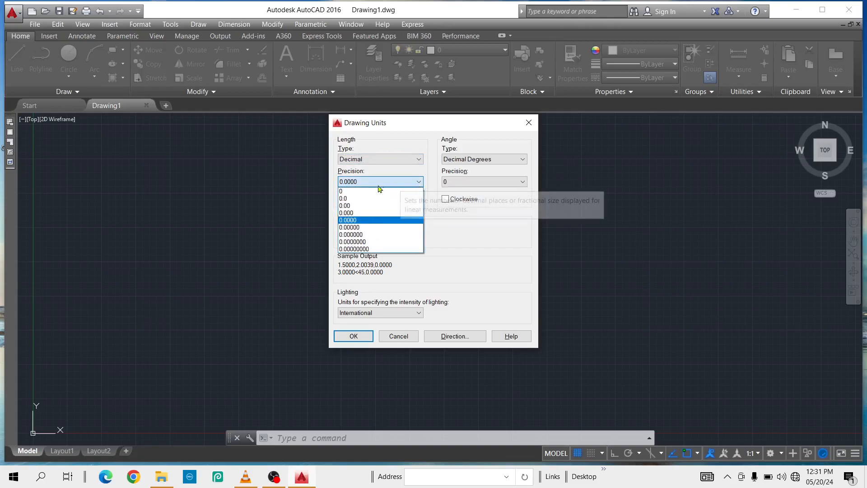
click(366, 192)
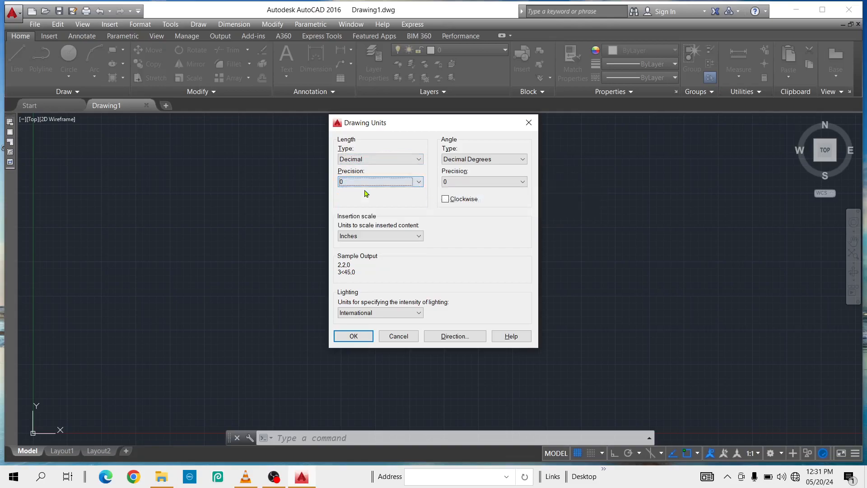
click(418, 183)
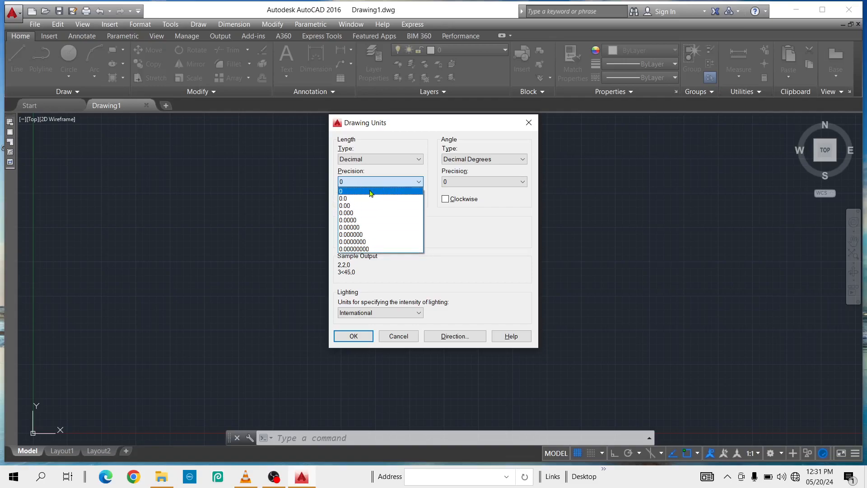
click(399, 183)
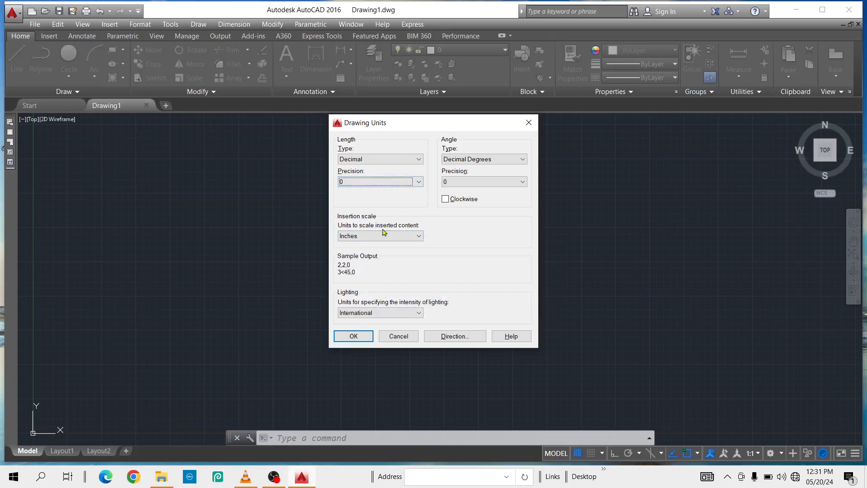
click(415, 237)
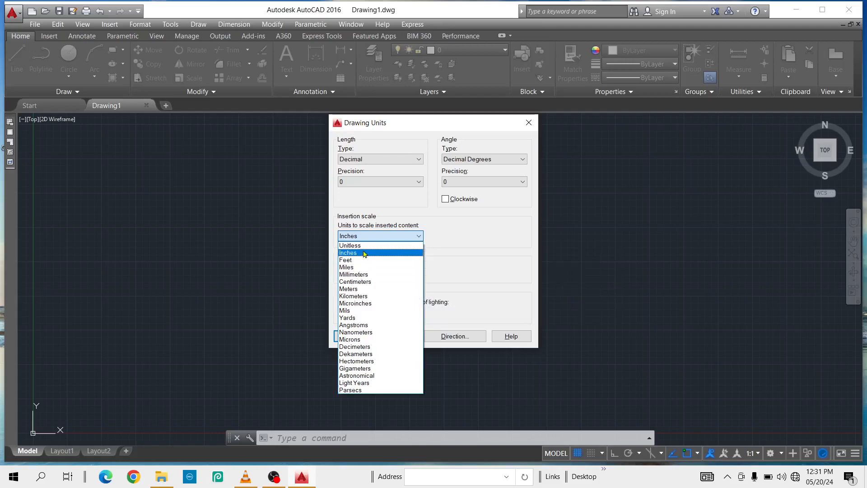
click(360, 275)
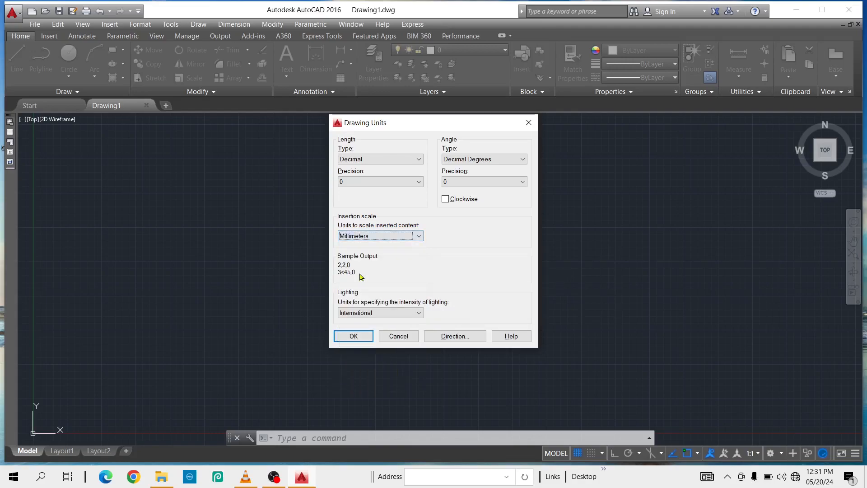
click(352, 336)
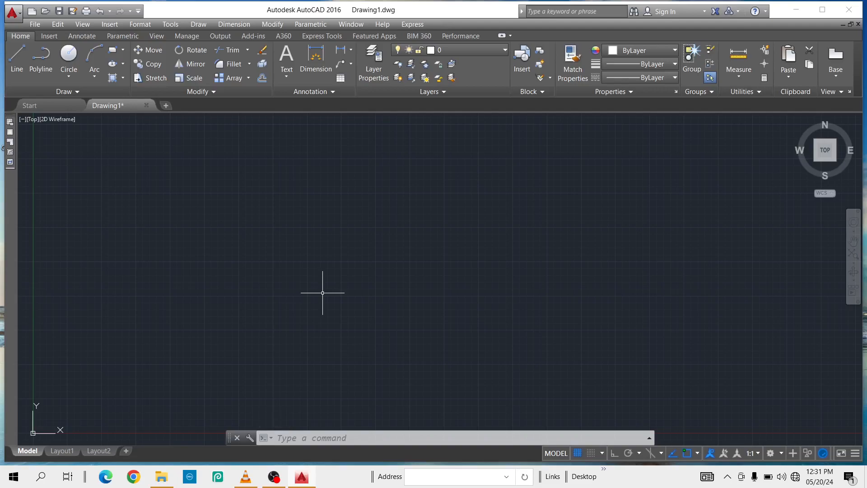
Create a new dimension style named 1-150 based on Standard and continue to its settings.
text(D)
key(Return)
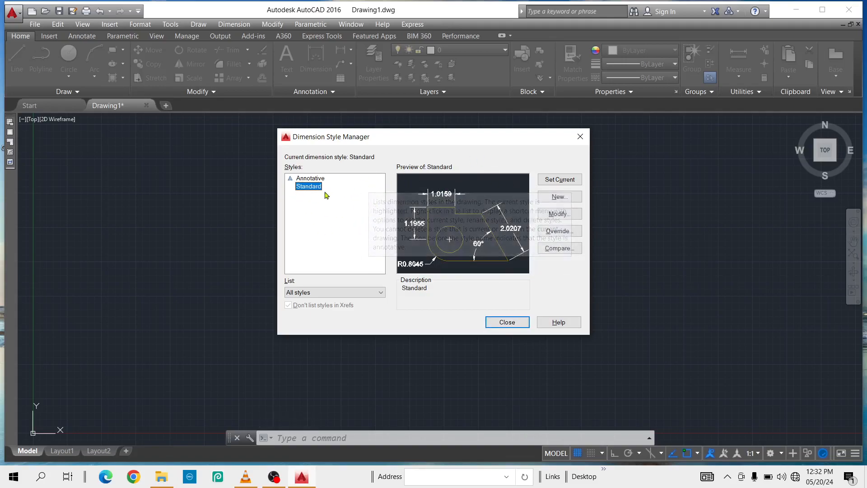
click(551, 199)
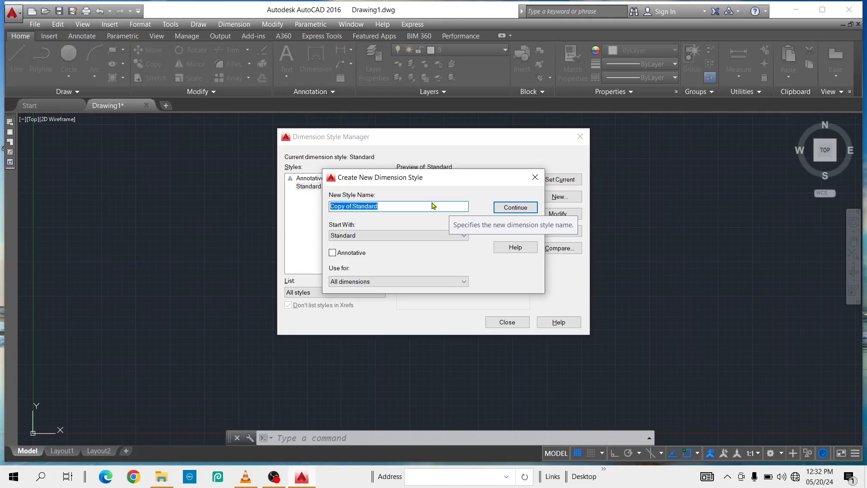
text(1)
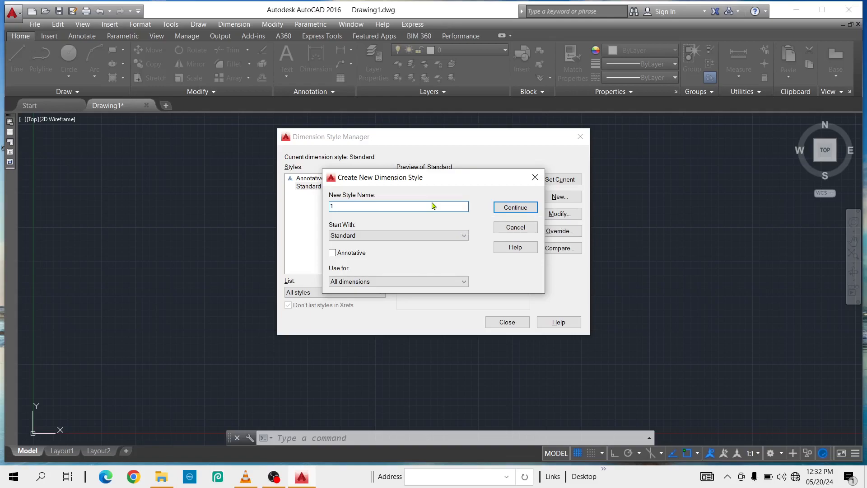
text(-150)
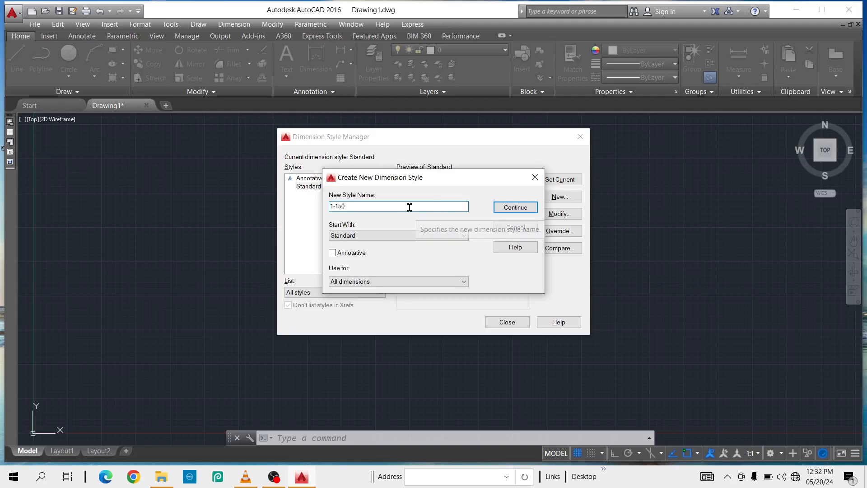
click(515, 208)
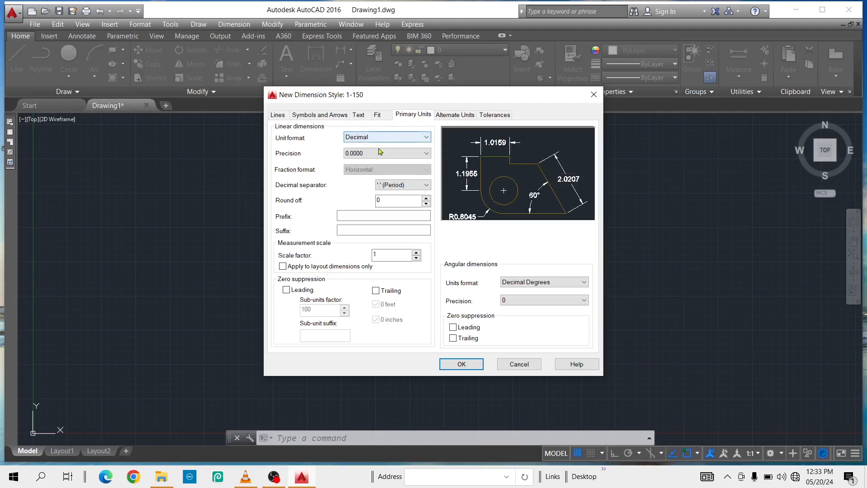
Set the 1-150 style's linear dimension precision to 0 and its overall scale to 2.5.
click(417, 154)
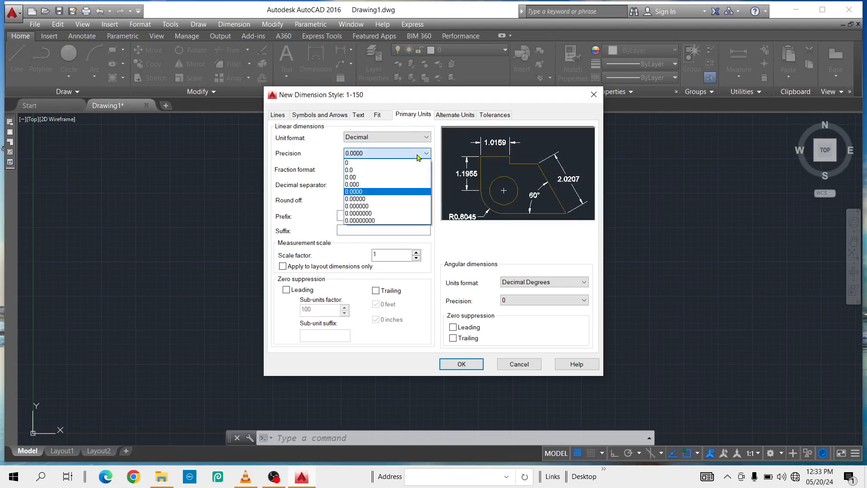
click(369, 163)
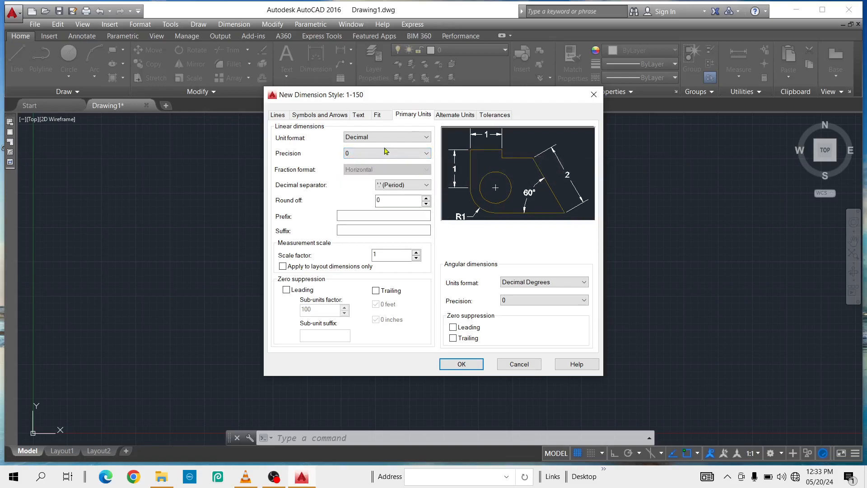
click(379, 117)
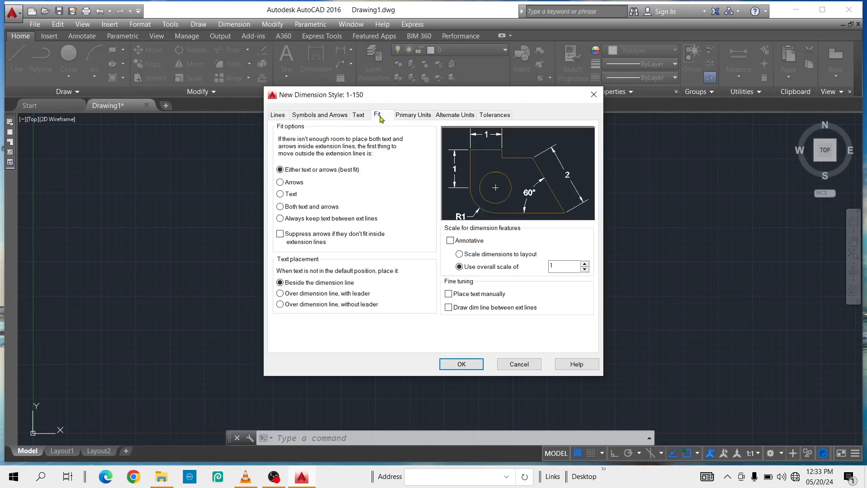
double_click(558, 264)
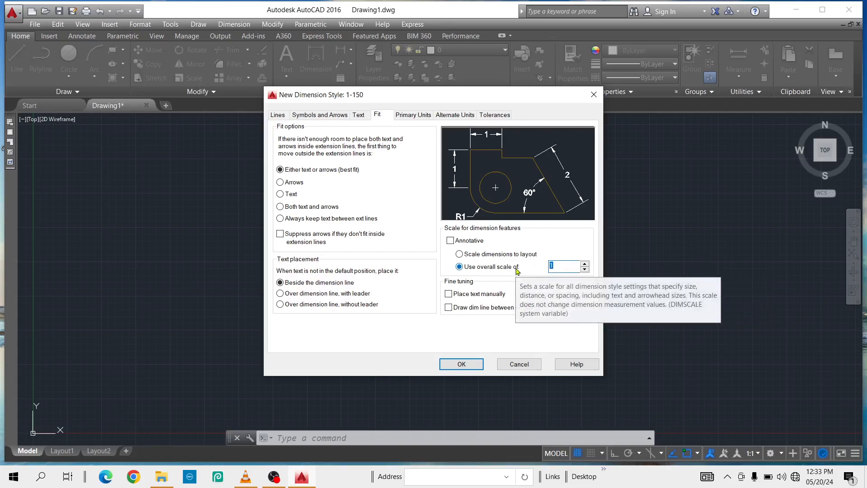
text(2.5)
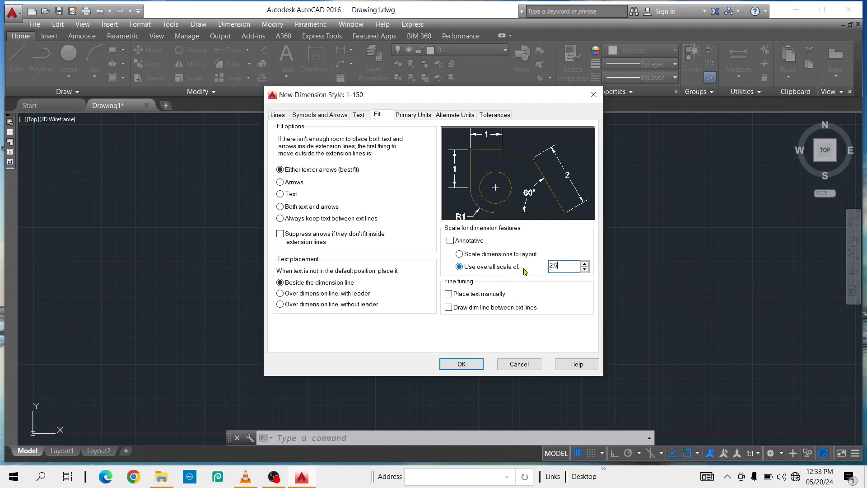
Examine the fonts available for the Standard text style used by the dimension text.
click(359, 116)
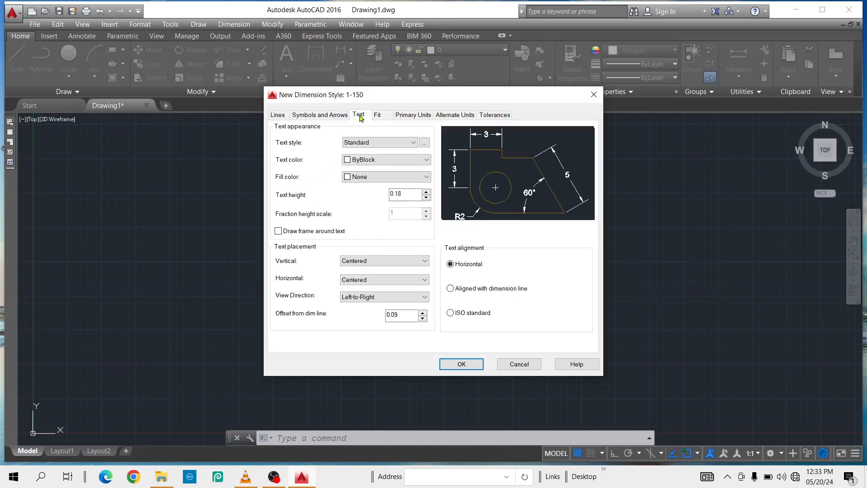
click(424, 144)
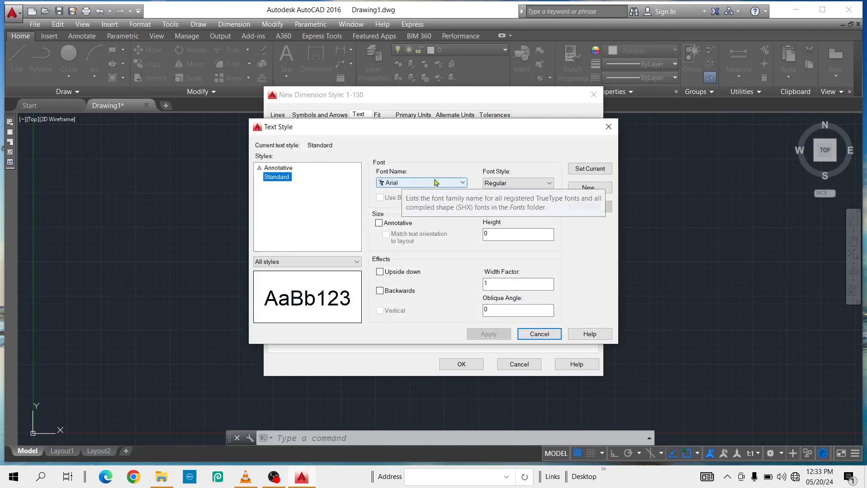
click(404, 183)
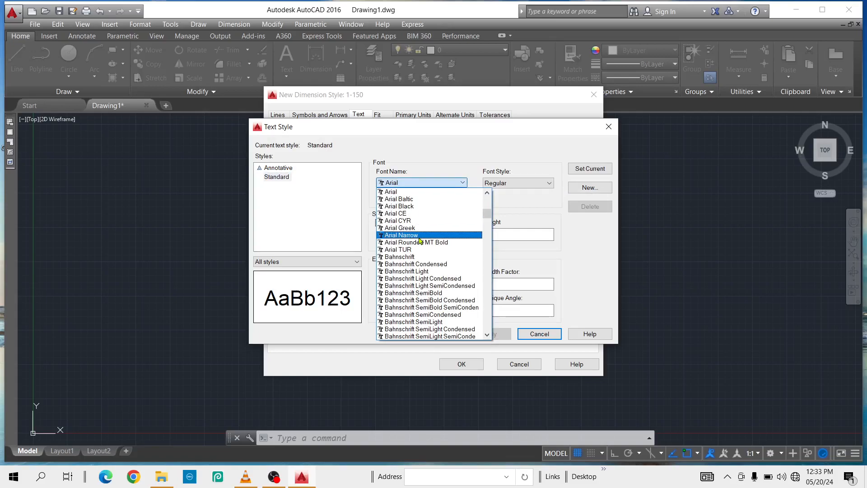
scroll(420, 239, down, 6)
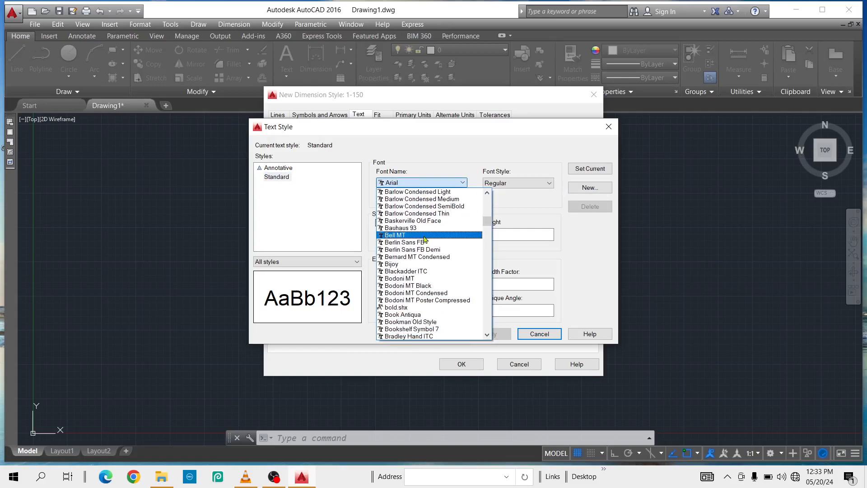
scroll(425, 240, up, 5)
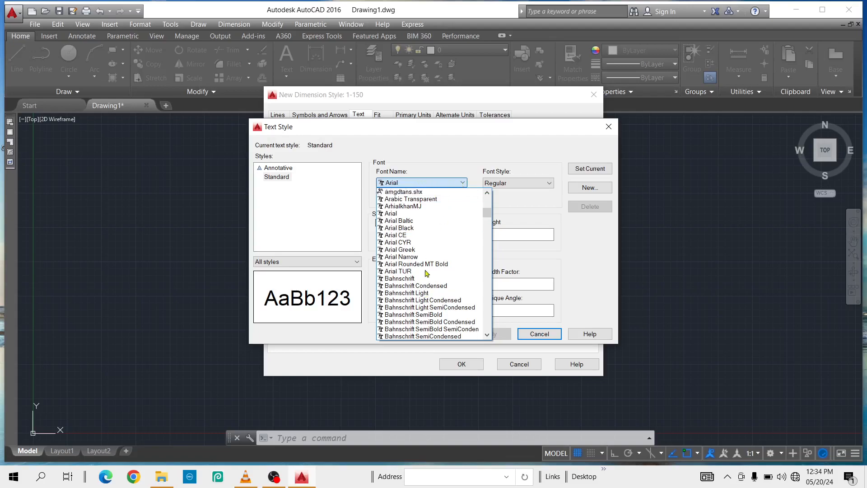
click(450, 185)
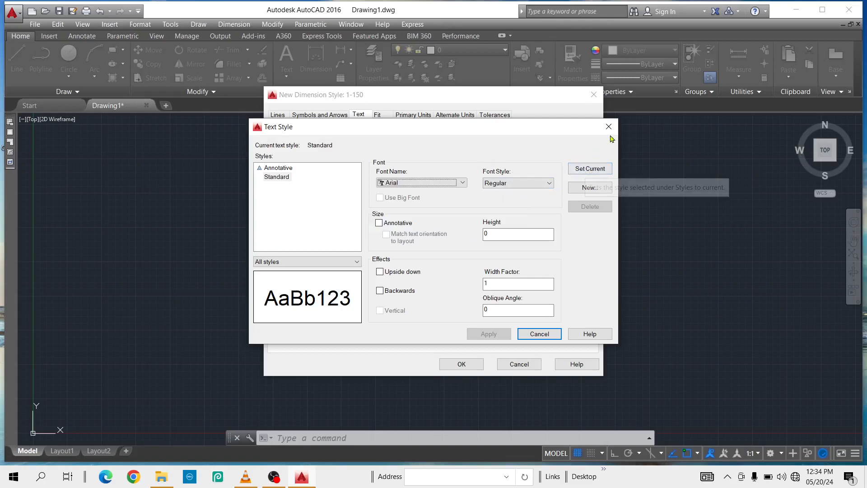
click(539, 334)
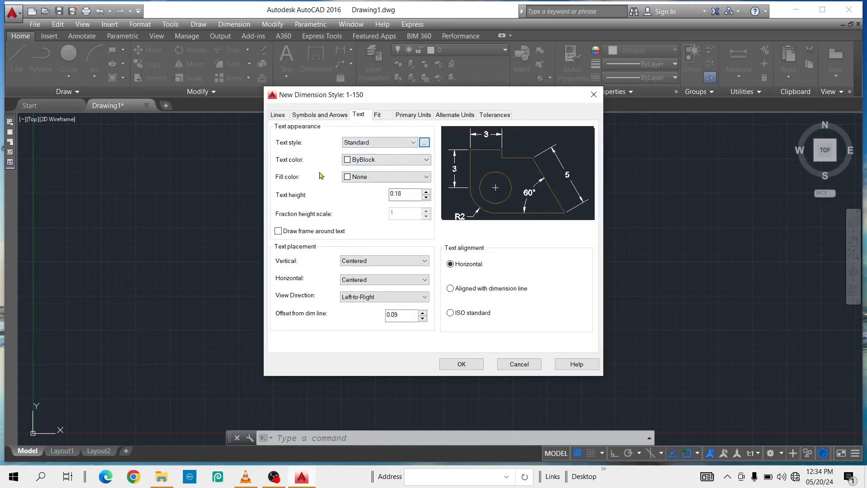
Set the dimension text color of the 1-150 style to ByLayer.
click(424, 160)
click(386, 176)
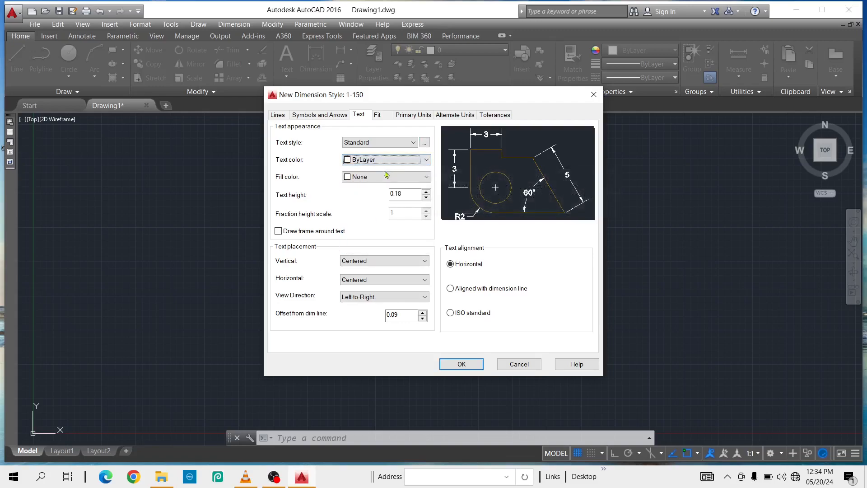
Try red and yellow as the dimension text fill color and restore the fill to None.
click(420, 179)
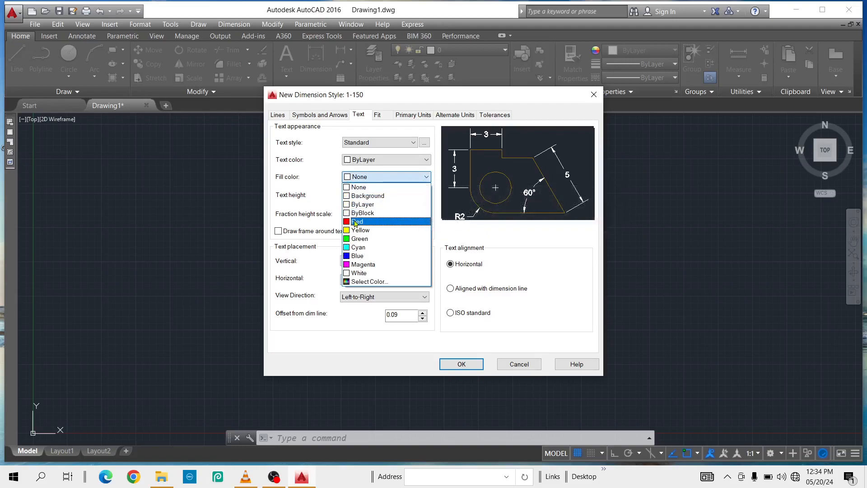
click(356, 221)
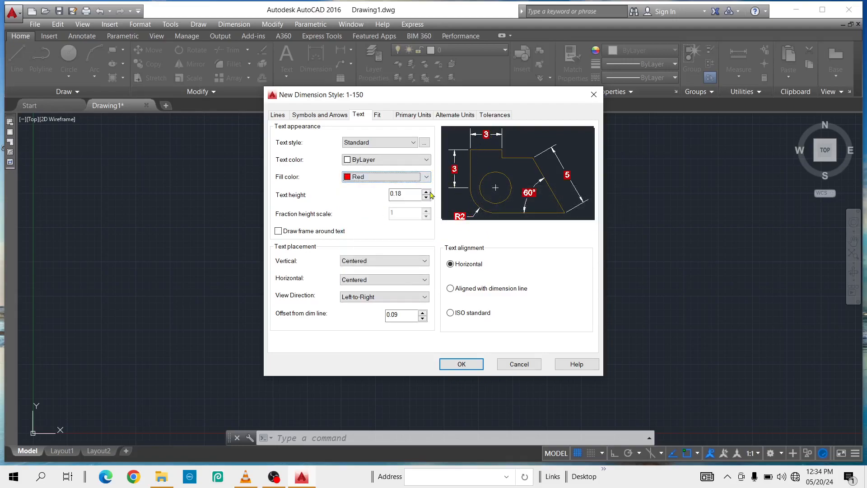
click(426, 178)
click(358, 230)
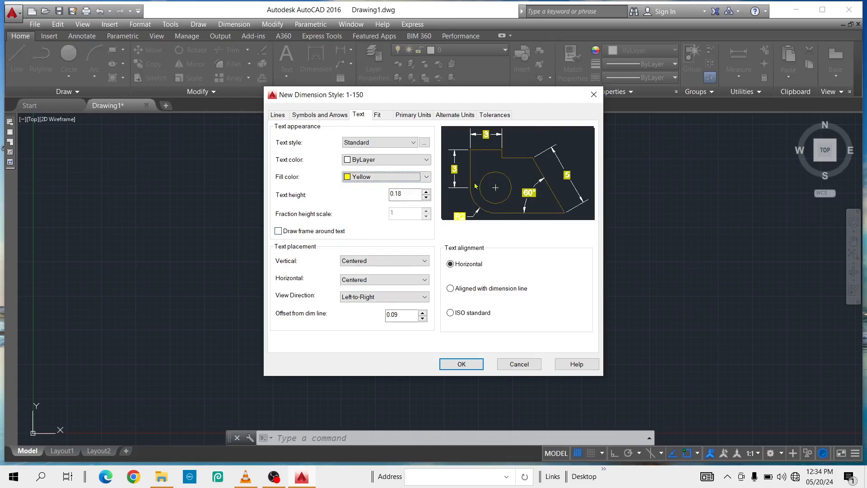
click(426, 178)
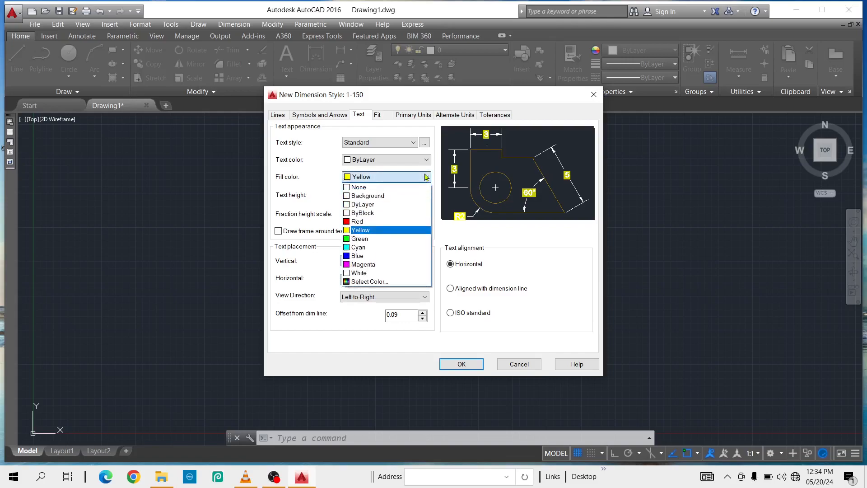
click(384, 184)
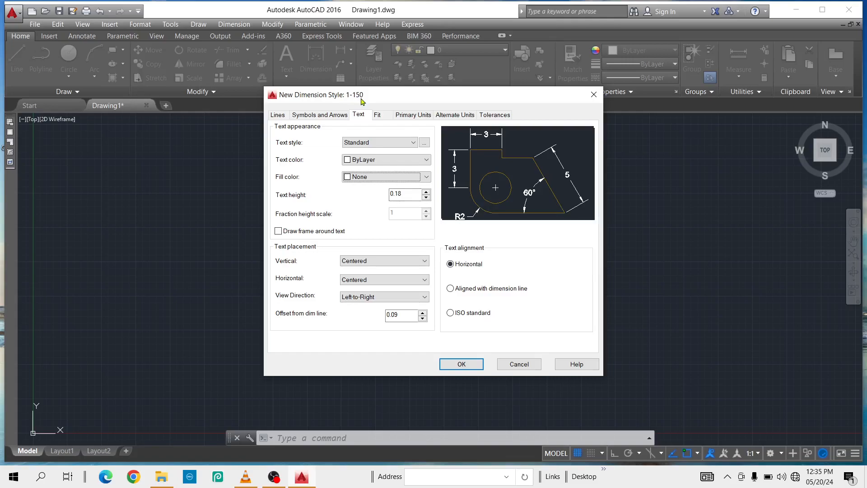
Set the 1-150 style's text height to 150 and align the text with the dimension line.
drag(402, 194, 377, 195)
text(150)
click(450, 289)
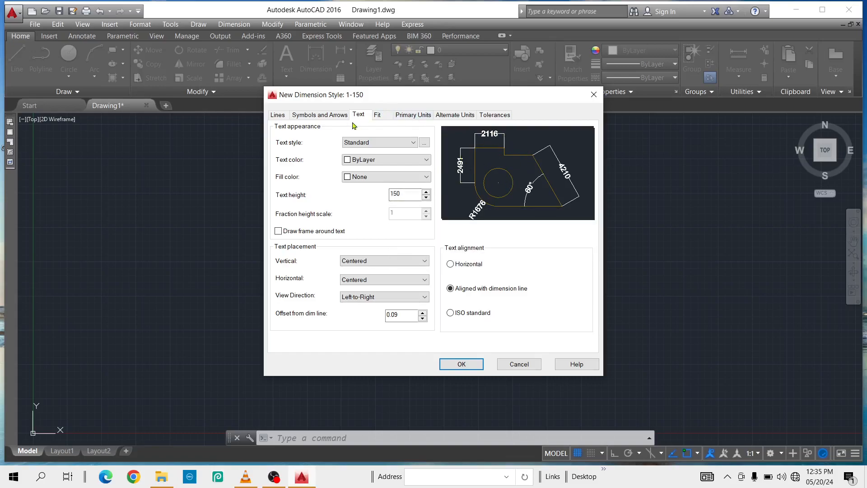
Set the arrow size of the 1-150 dimension style to 150.
click(328, 116)
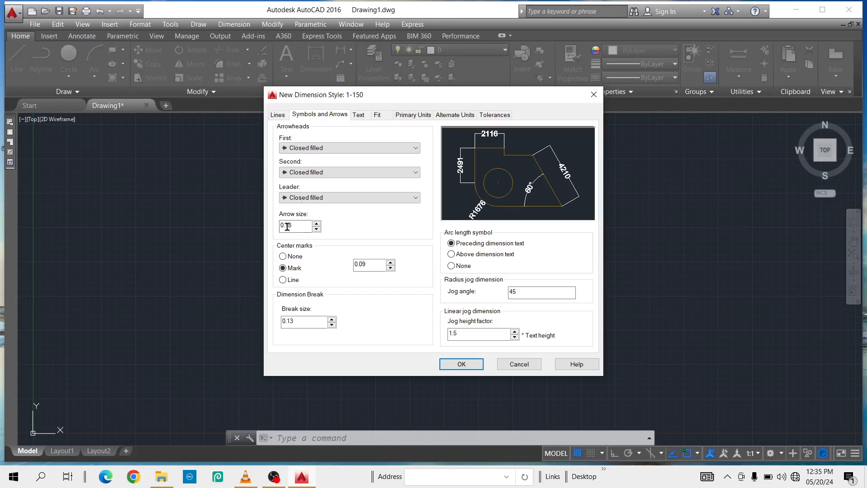
drag(296, 226, 355, 230)
drag(302, 226, 258, 233)
text(150)
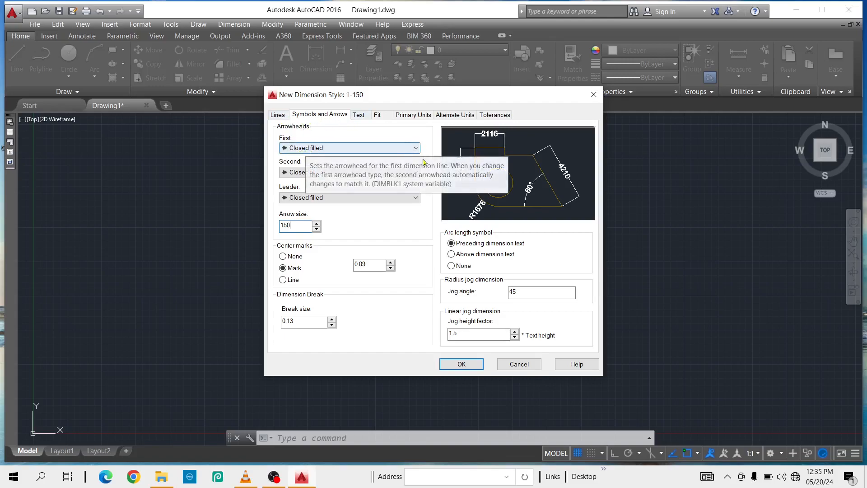
Examine the arrowhead types available for the first, second and leader arrowheads.
click(413, 148)
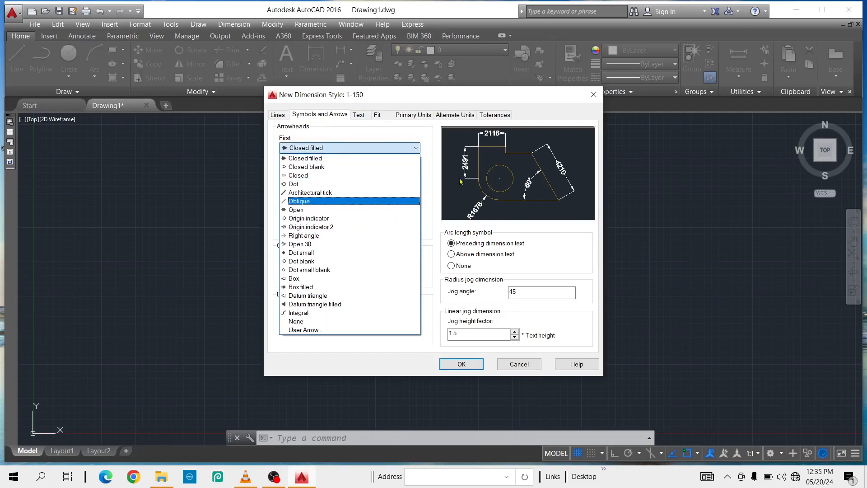
click(415, 148)
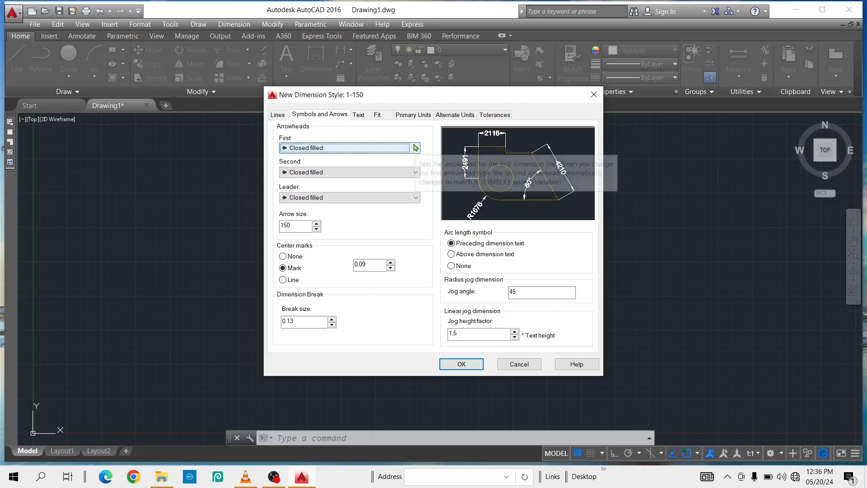
click(413, 172)
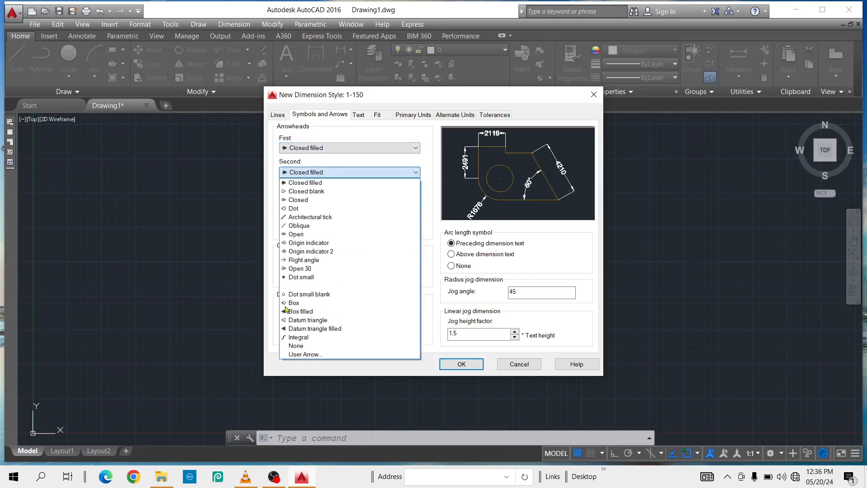
click(413, 172)
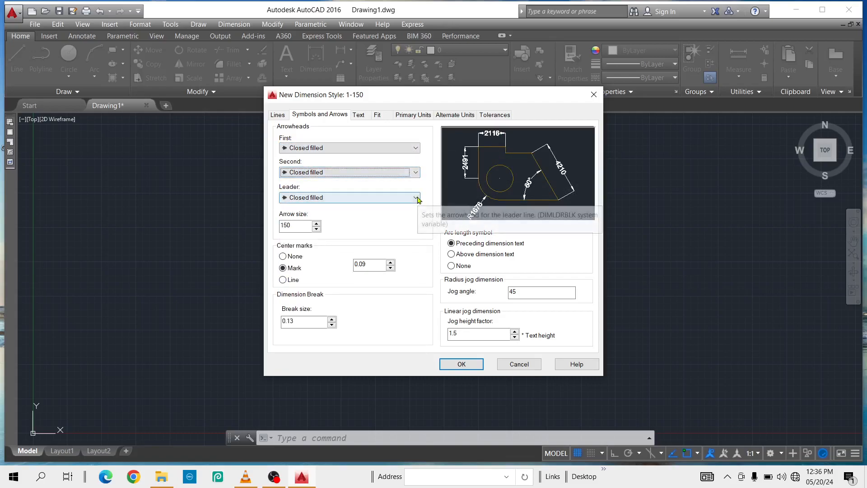
click(413, 197)
click(412, 199)
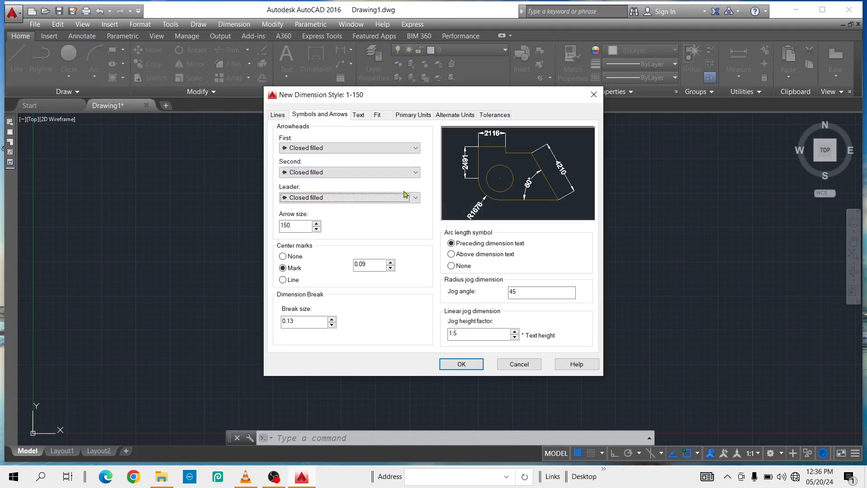
Set the dimension lines' color, linetype and lineweight to ByLayer and save the 1-150 style.
click(278, 116)
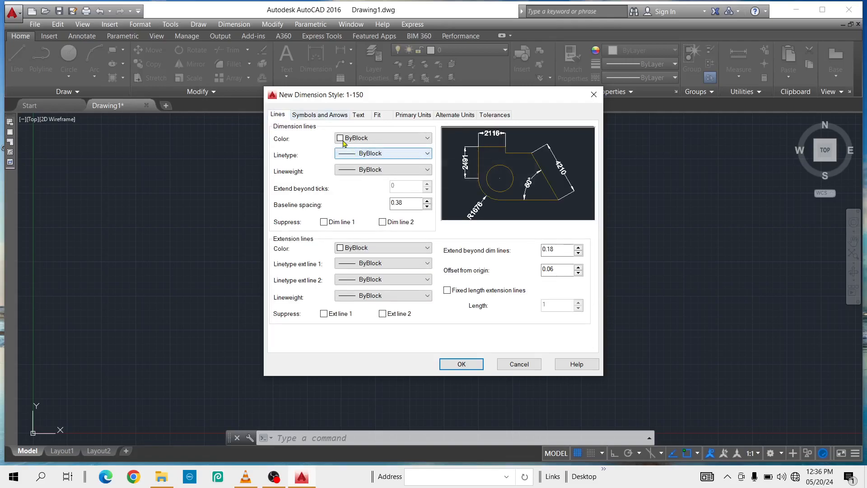
click(429, 141)
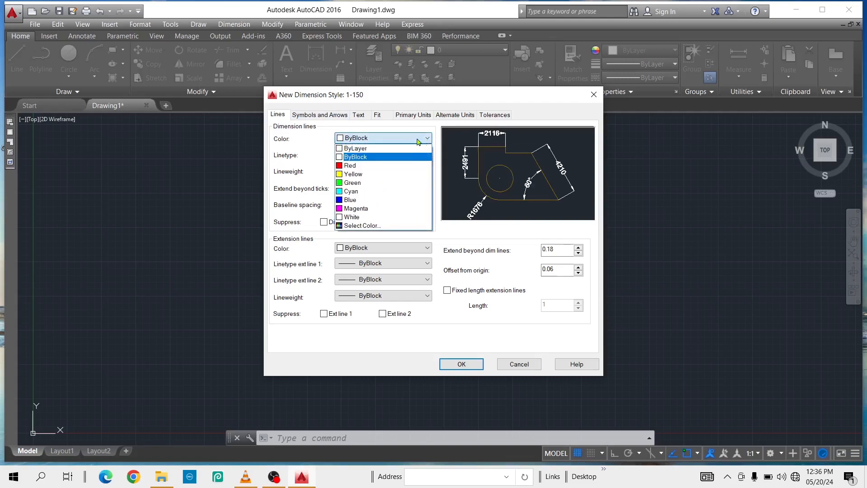
click(394, 153)
click(394, 154)
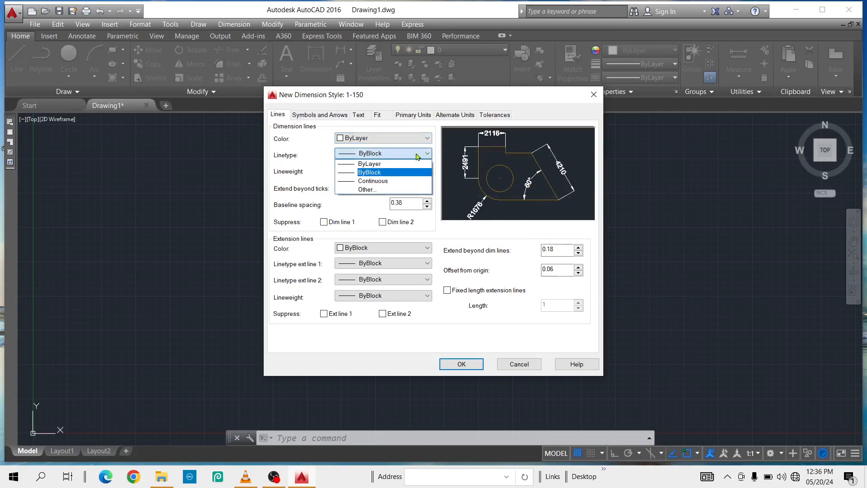
click(384, 165)
click(425, 170)
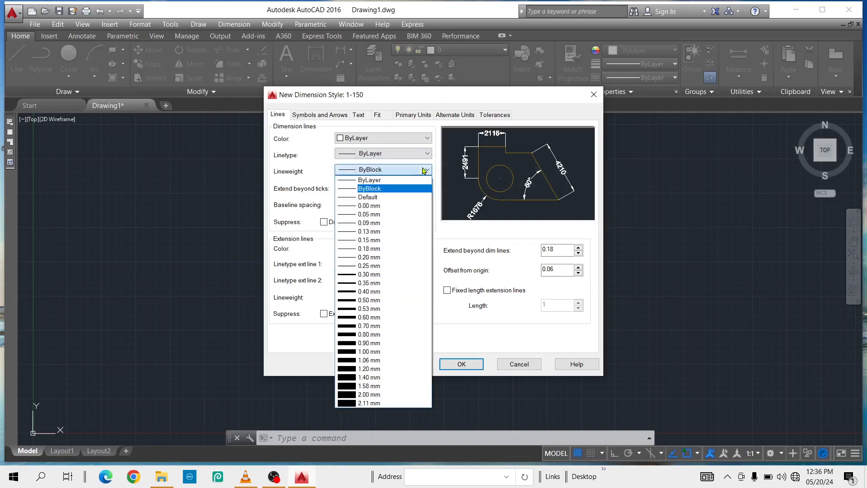
click(387, 181)
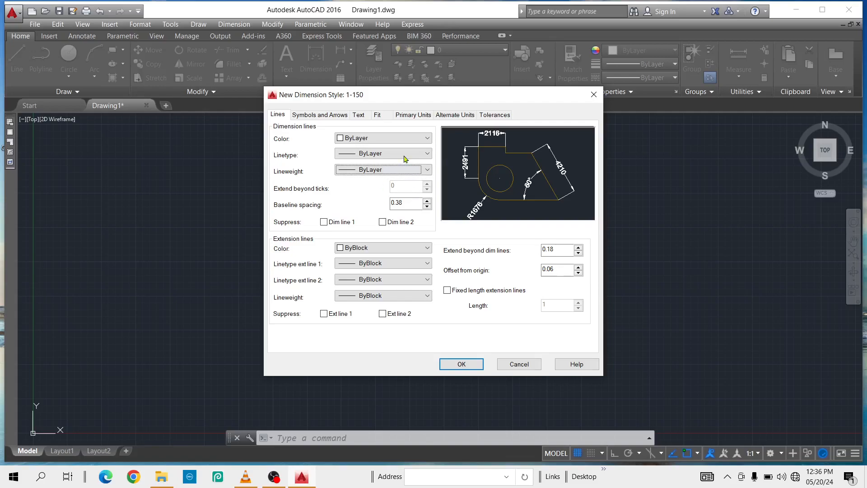
click(460, 364)
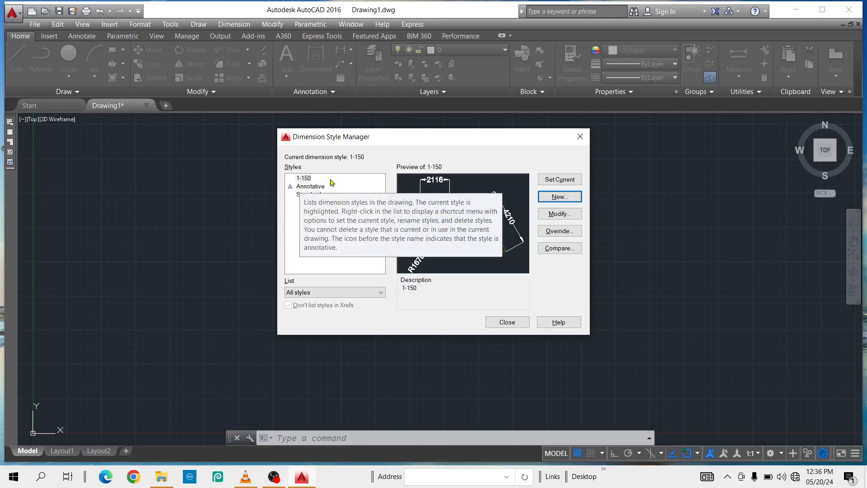
Create a new dimension style named 1-100 based on 1-150 and continue to its settings.
click(559, 197)
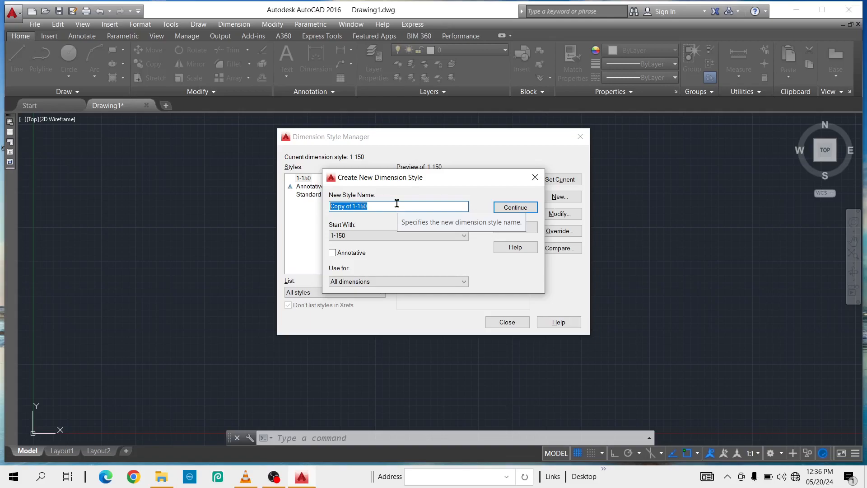
text(1-100)
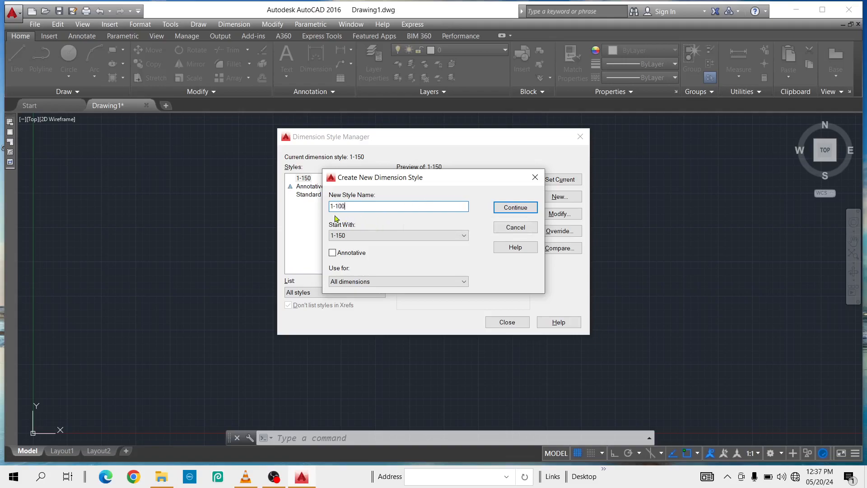
click(513, 211)
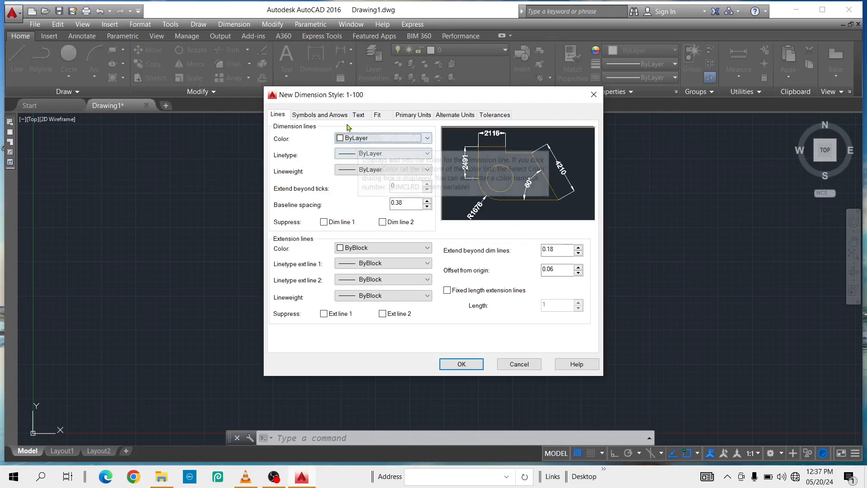
Set the 1-100 style's arrow size and text height to 100 and save the style.
click(324, 115)
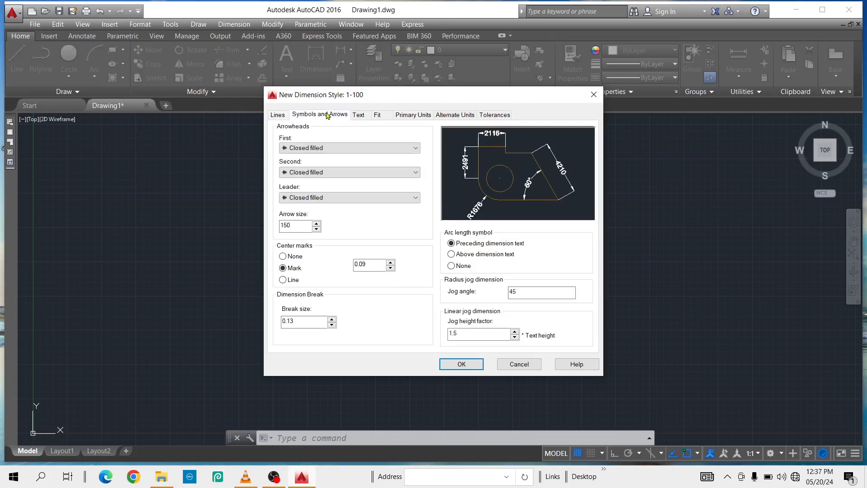
click(289, 227)
drag(290, 227, 302, 229)
text(1)
click(360, 117)
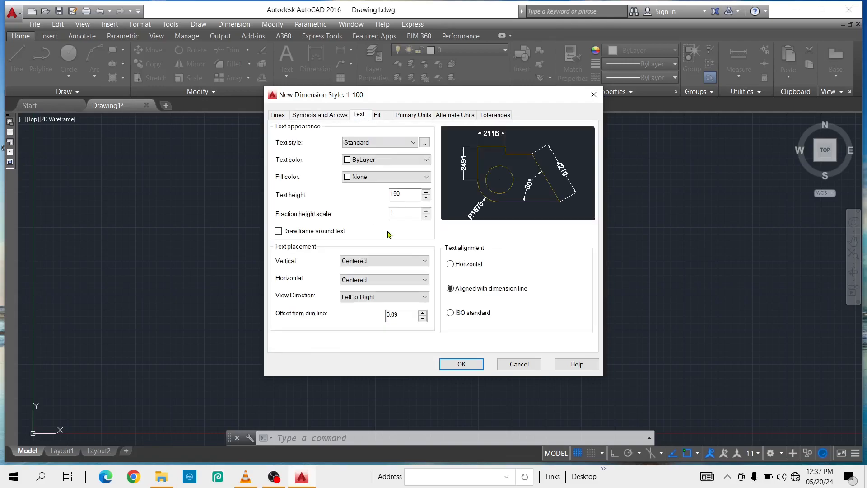
double_click(391, 195)
text(1)
click(387, 116)
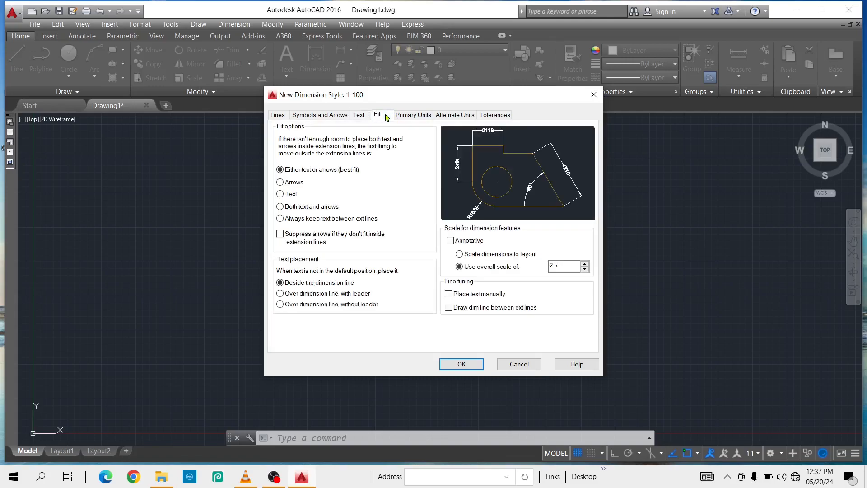
click(424, 121)
click(445, 117)
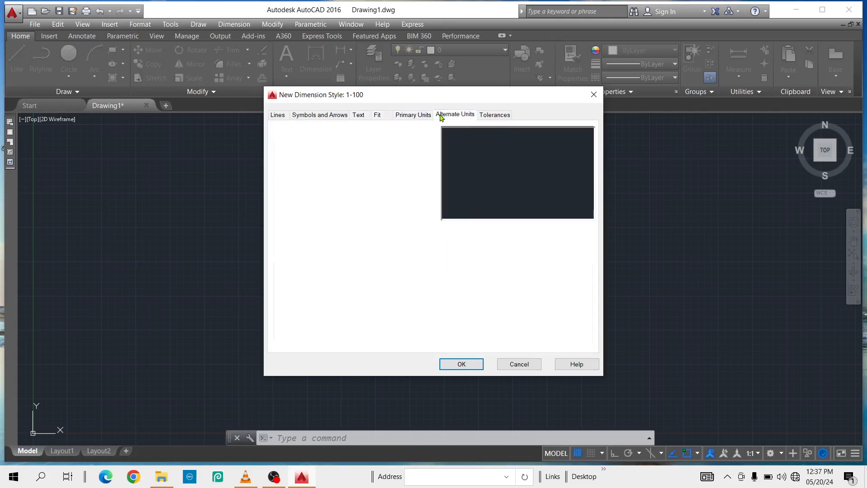
click(459, 368)
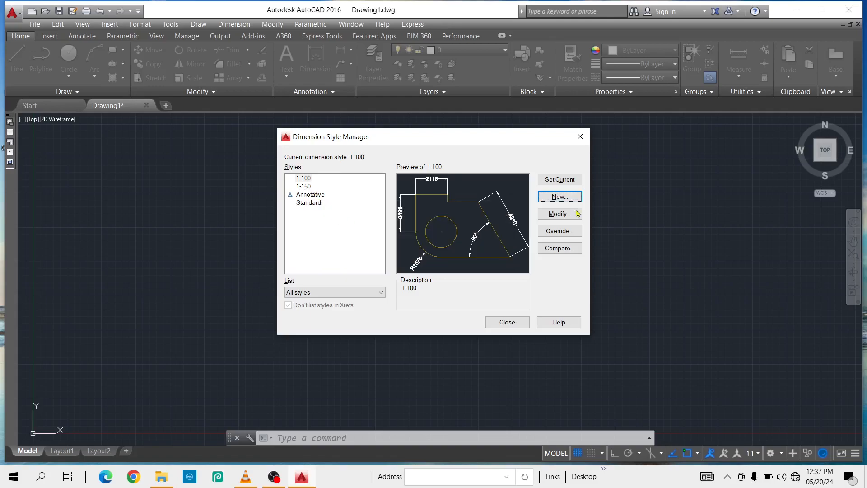
Create a new dimension style named 1-50 based on 1-100 and continue to its settings.
click(558, 197)
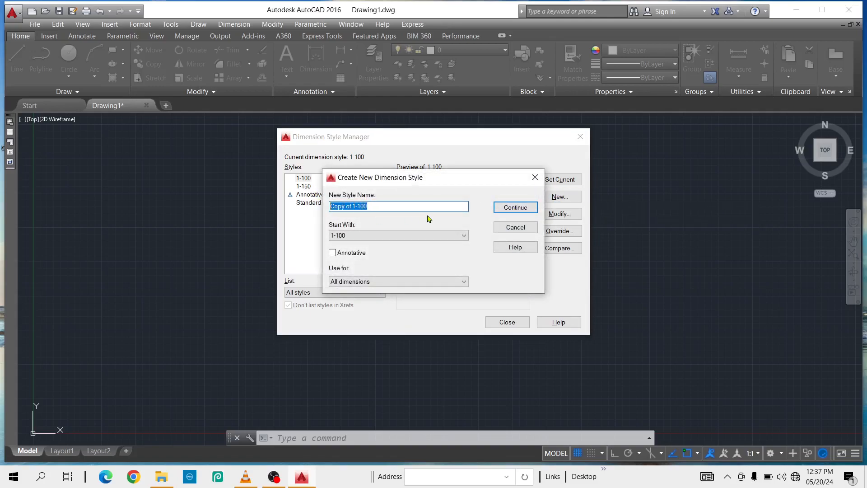
text(1-50)
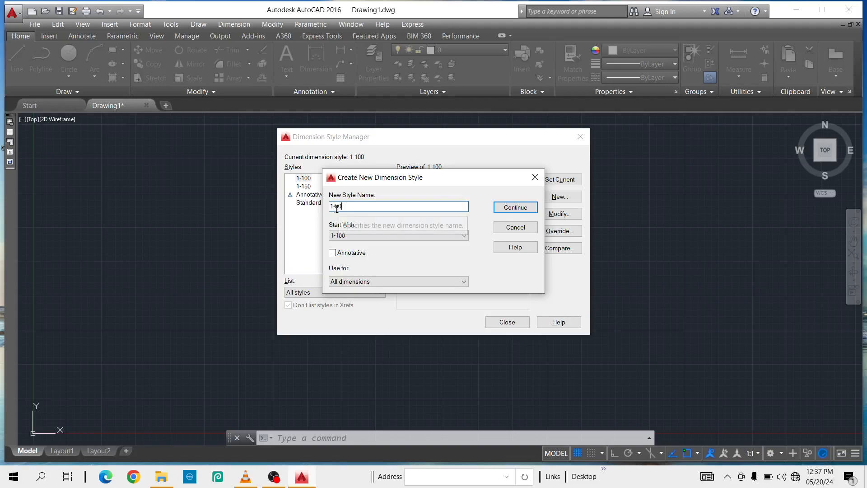
click(510, 208)
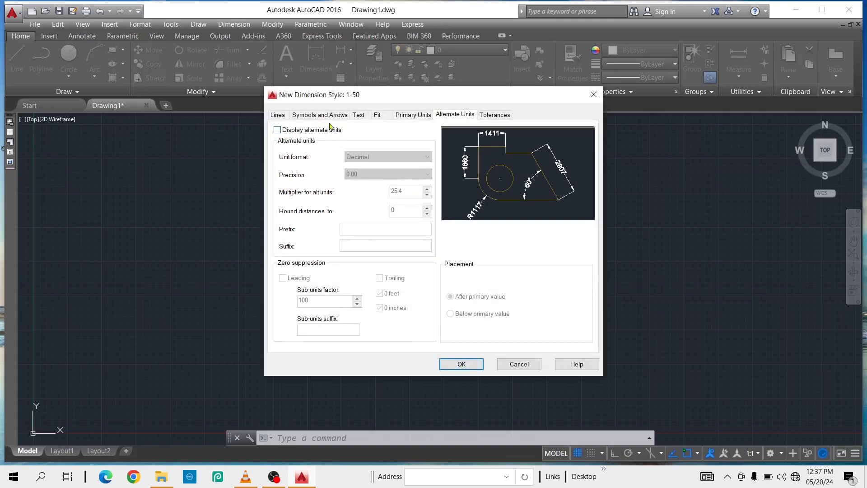
Set the 1-50 style's arrow size and text height to 50 and save the style.
click(298, 116)
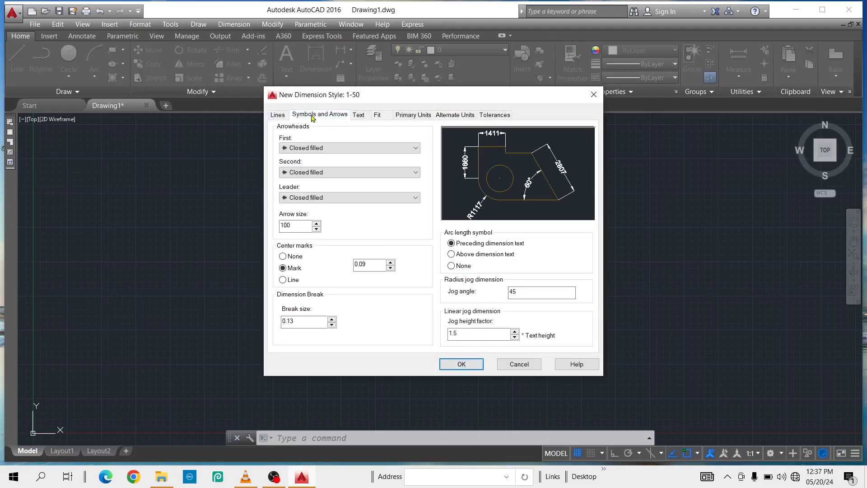
double_click(291, 224)
text(50)
click(359, 115)
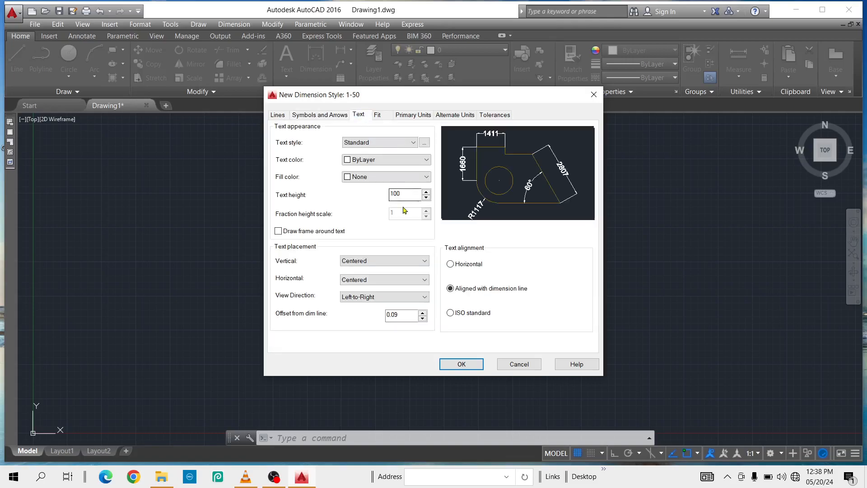
double_click(397, 194)
text(5)
click(383, 115)
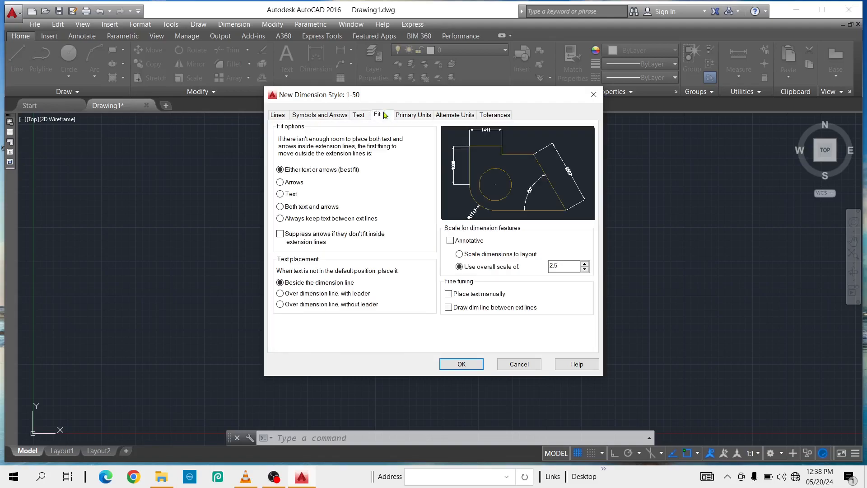
click(418, 117)
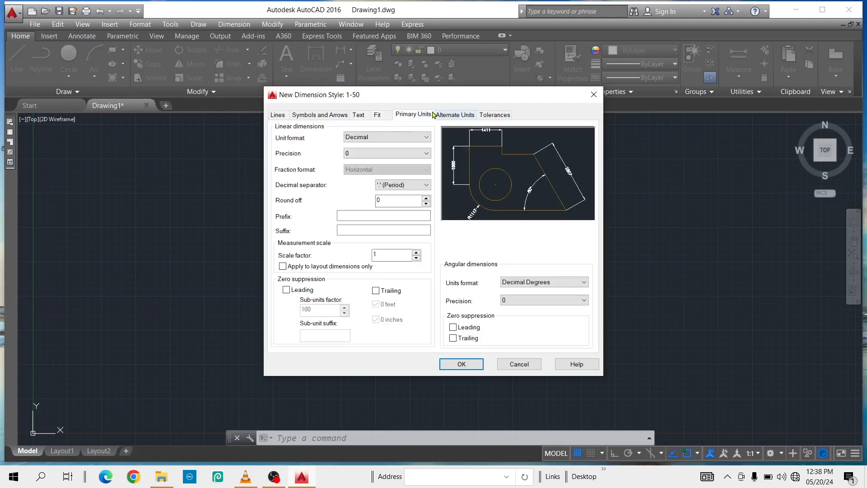
click(443, 116)
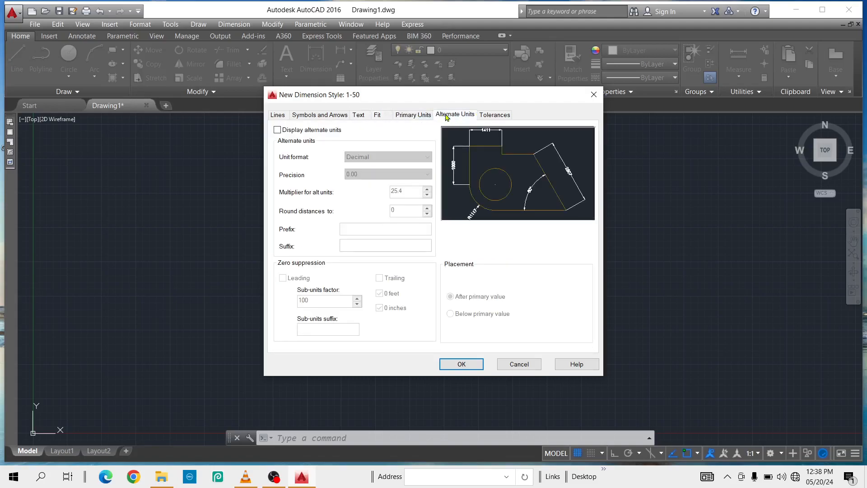
click(461, 363)
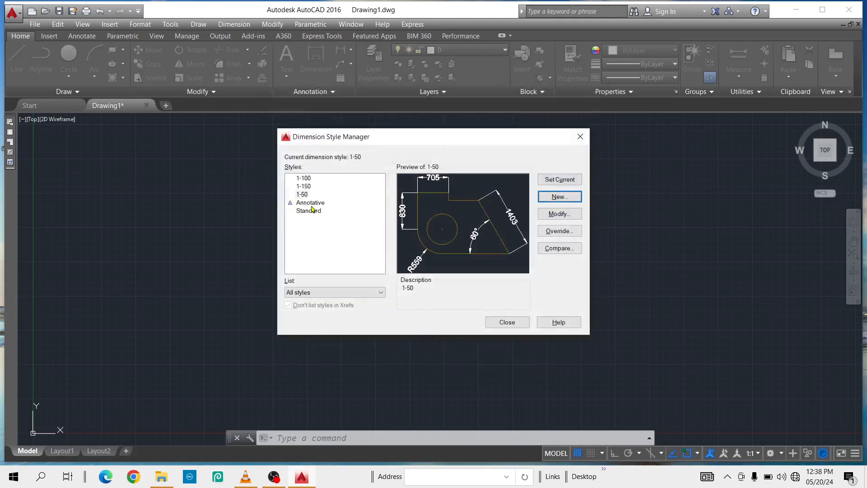
Create a new dimension style named 1-20 based on 1-50 and continue to its settings.
click(560, 197)
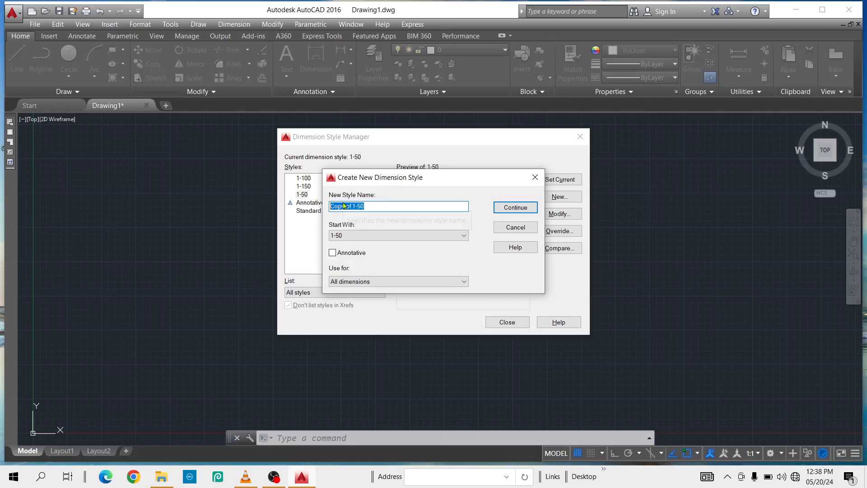
text(1-20)
click(513, 211)
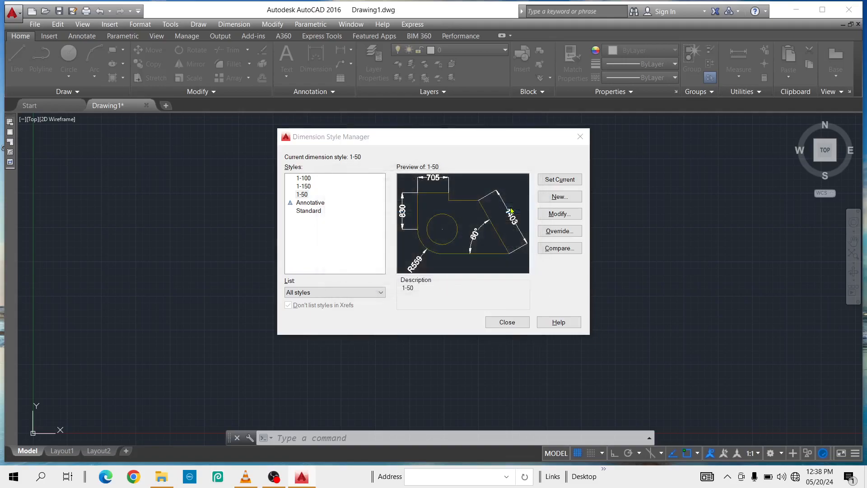
Set the 1-20 style's arrow size and text height to 20 and save the style.
click(326, 116)
double_click(284, 225)
text(2)
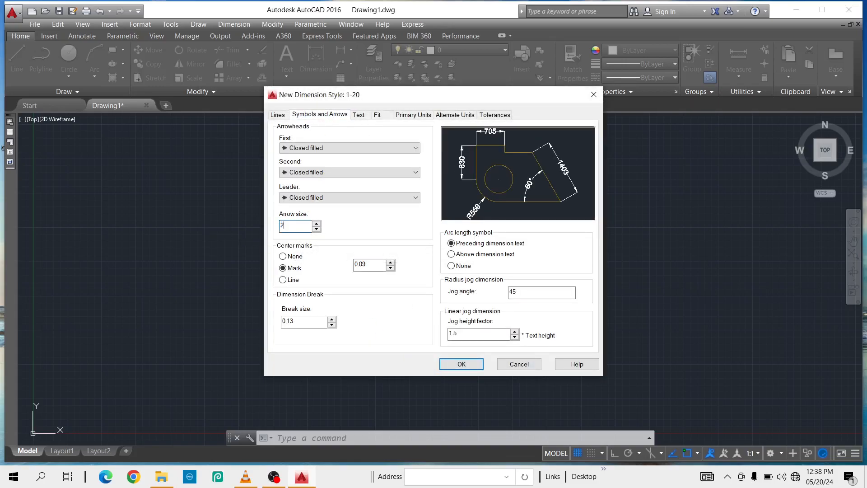
text(0)
click(359, 114)
double_click(406, 194)
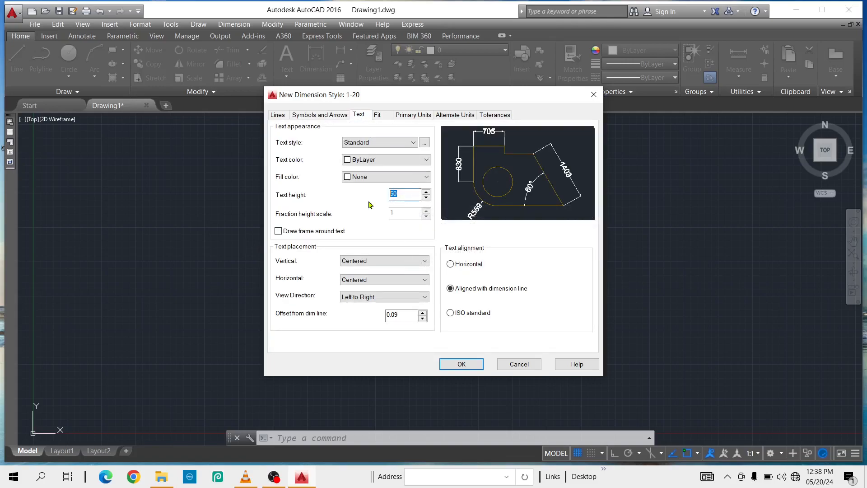
text(20)
click(378, 116)
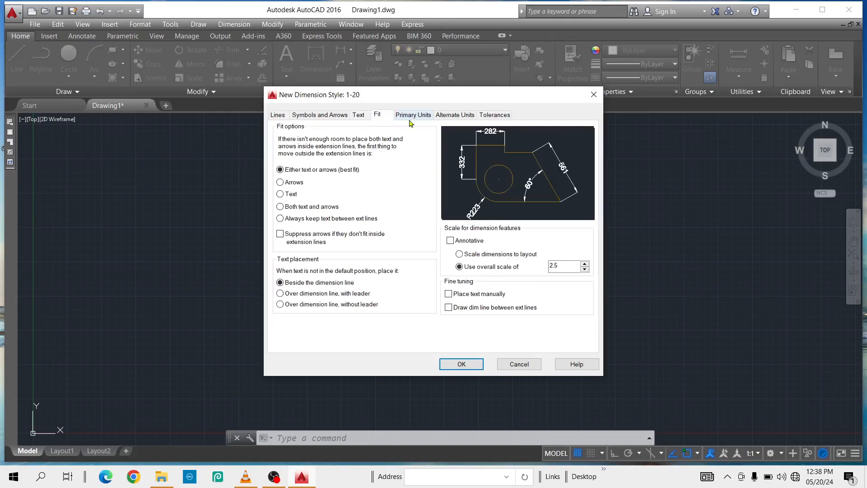
click(465, 364)
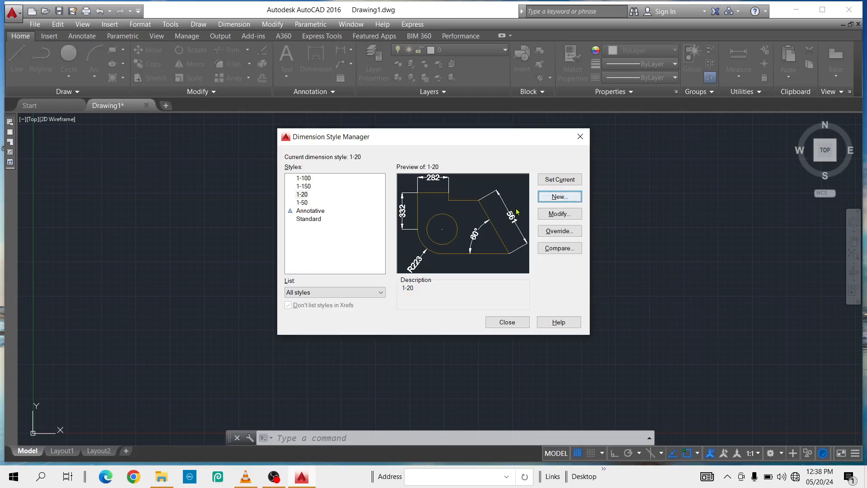
Create a new dimension style named 1-5 based on 1-20 and continue to its settings.
click(566, 197)
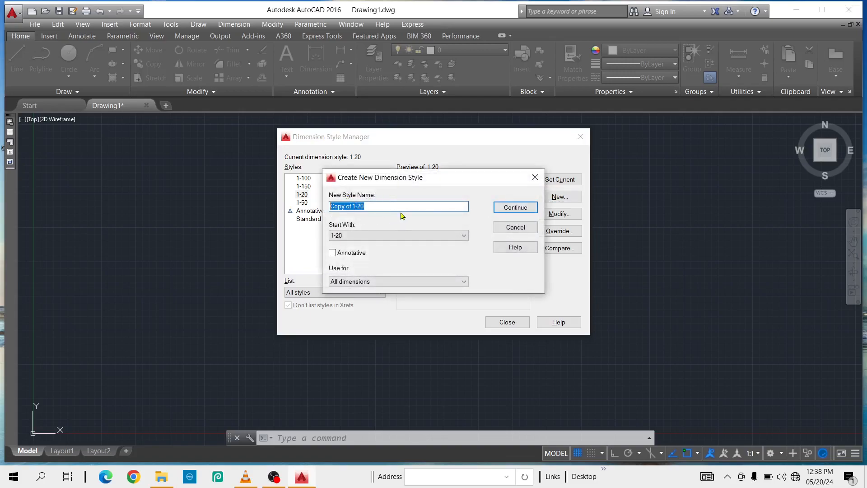
text(1-5)
click(516, 208)
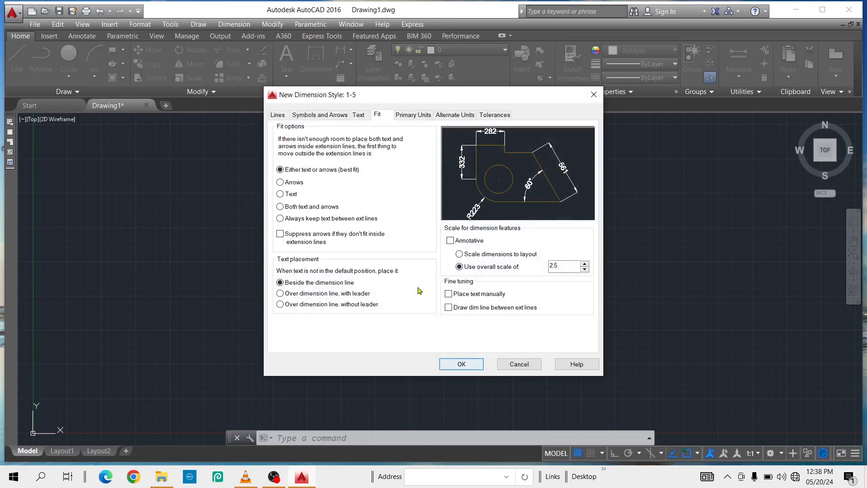
Set the 1-5 style's arrow size and text height to 5.
click(328, 115)
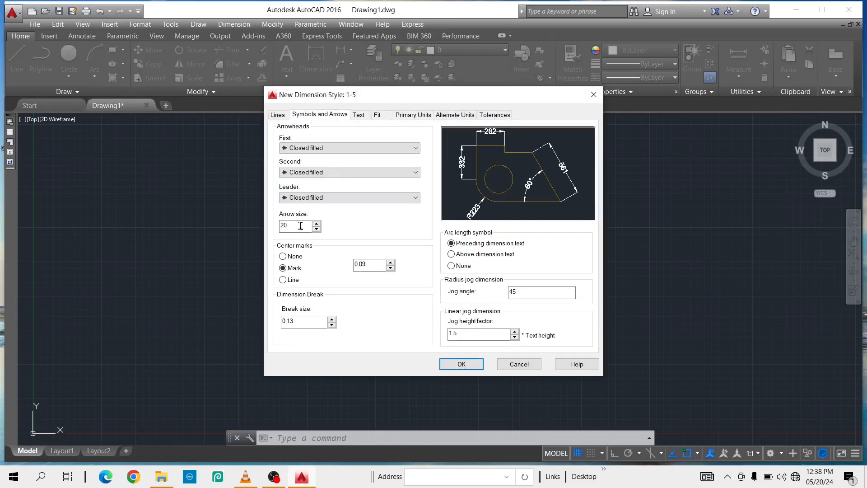
double_click(286, 224)
text(5)
click(361, 116)
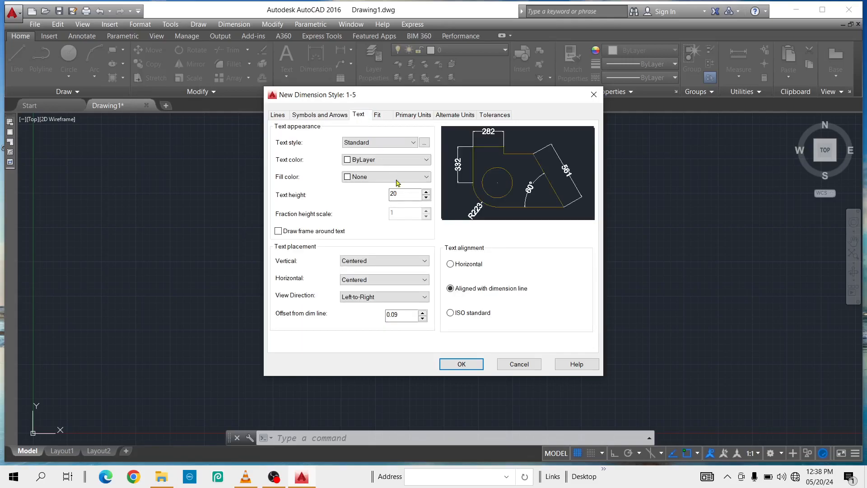
double_click(401, 195)
text(5)
click(317, 115)
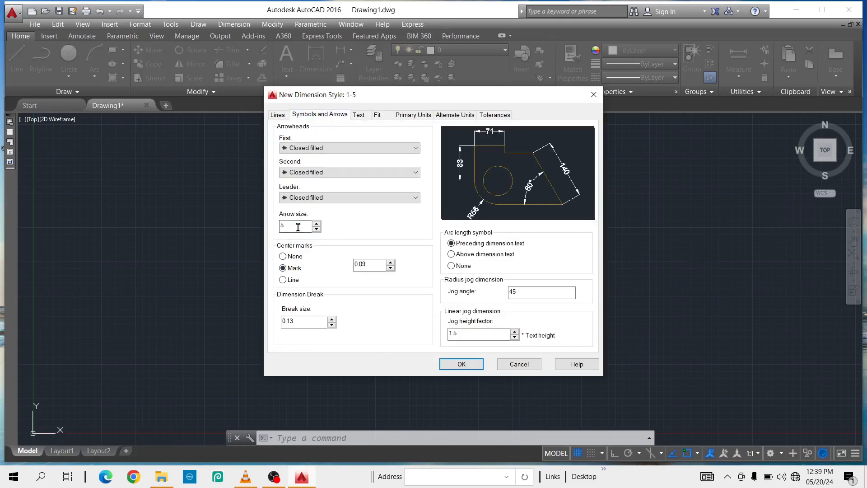
Save the 1-5 style and make it the current dimension style, closing the Dimension Style Manager.
click(457, 365)
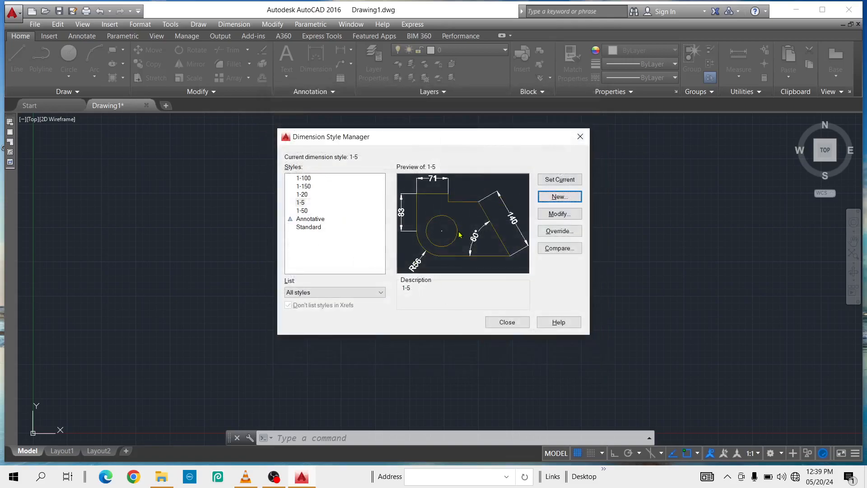
click(558, 180)
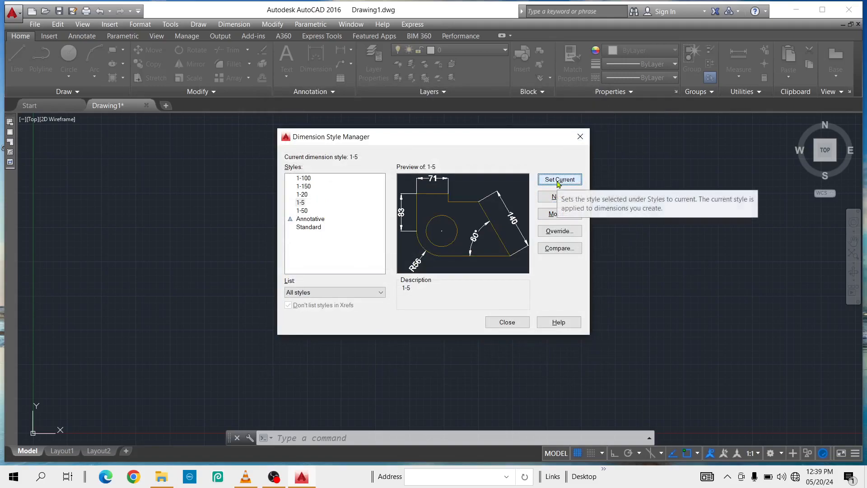
click(507, 322)
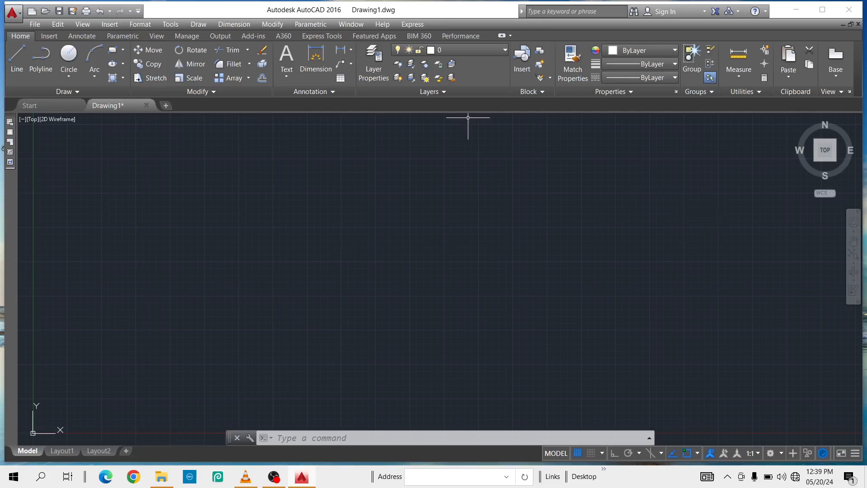
Draw a horizontal line 200 mm long with Ortho mode on, in the empty model space.
click(16, 59)
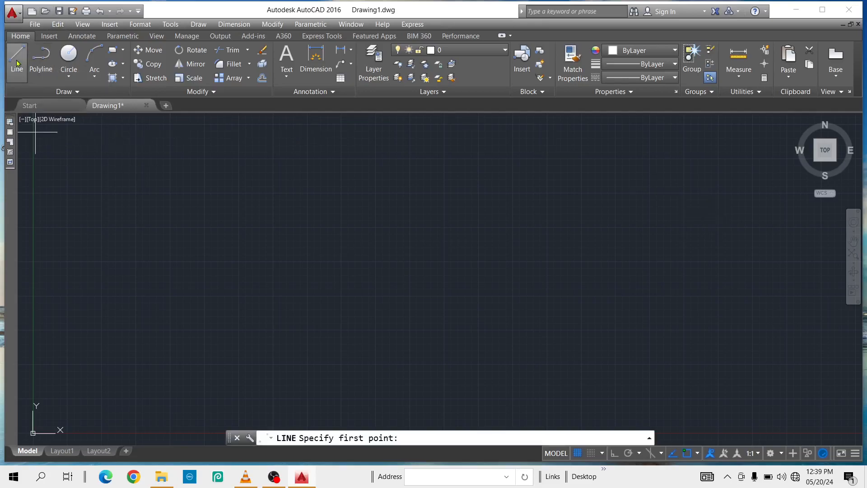
click(232, 255)
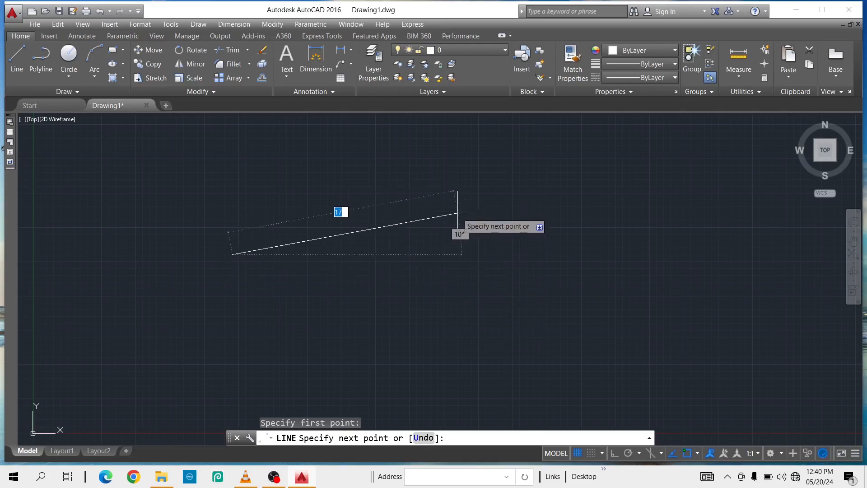
key(F8)
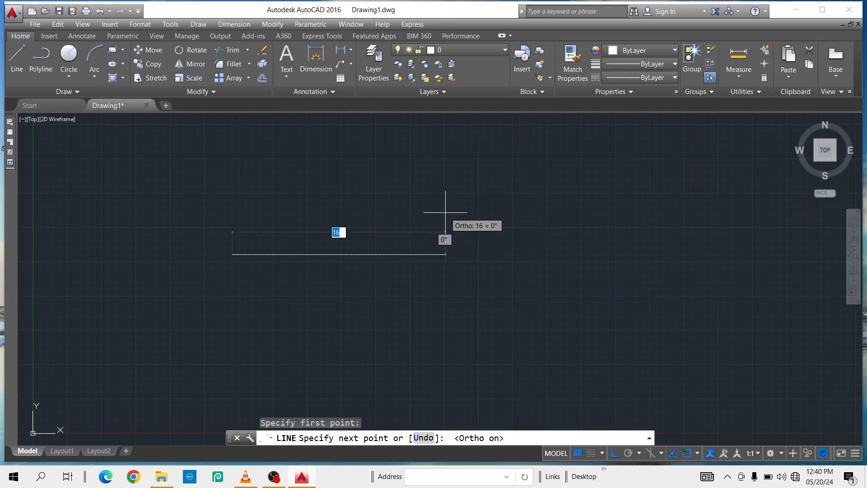
key(F8)
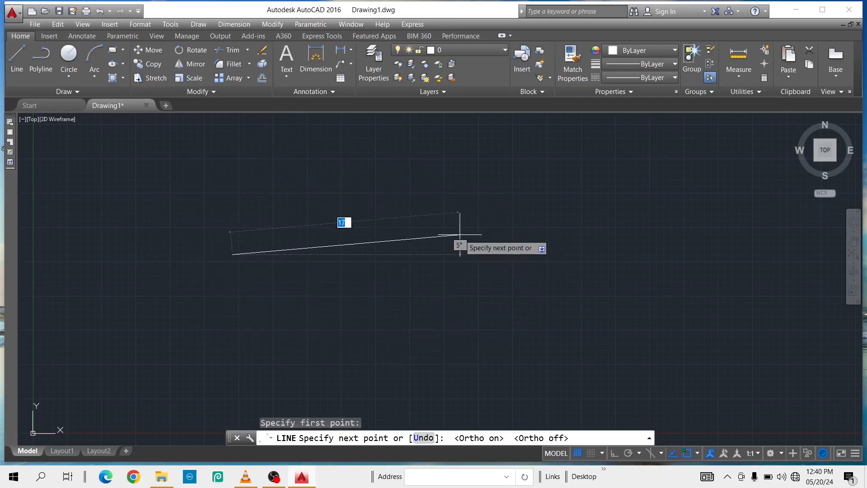
key(F8)
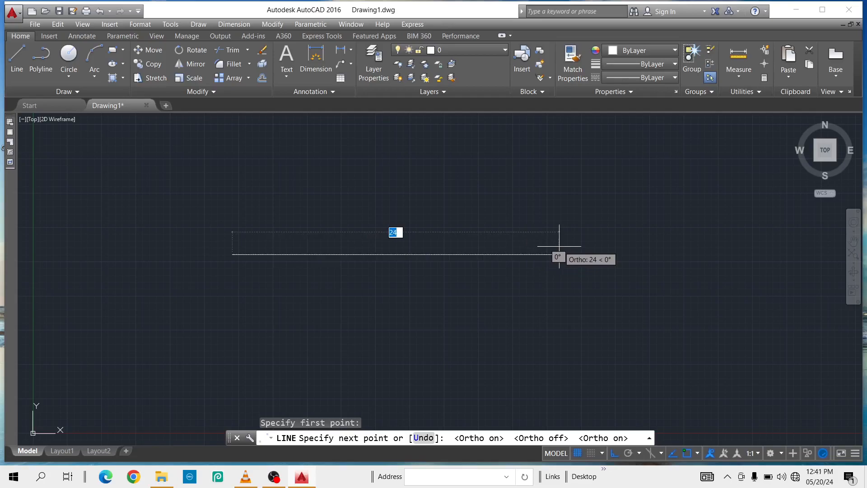
key(BackSpace)
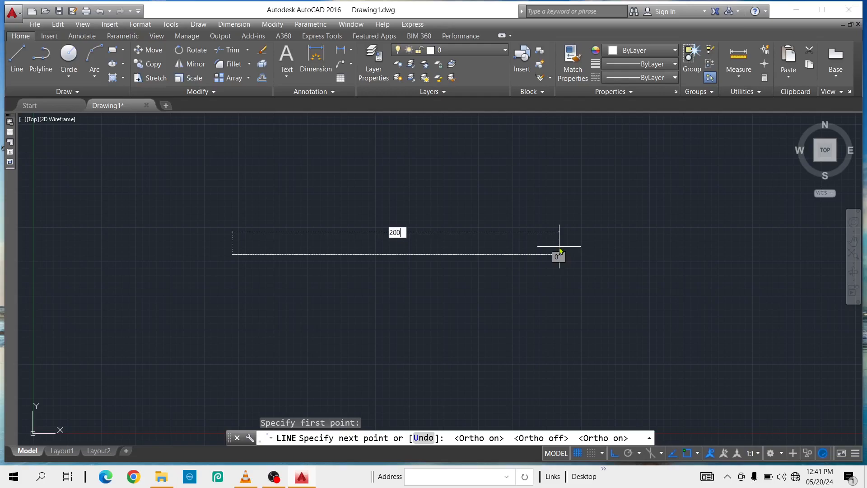
text(200)
key(Return)
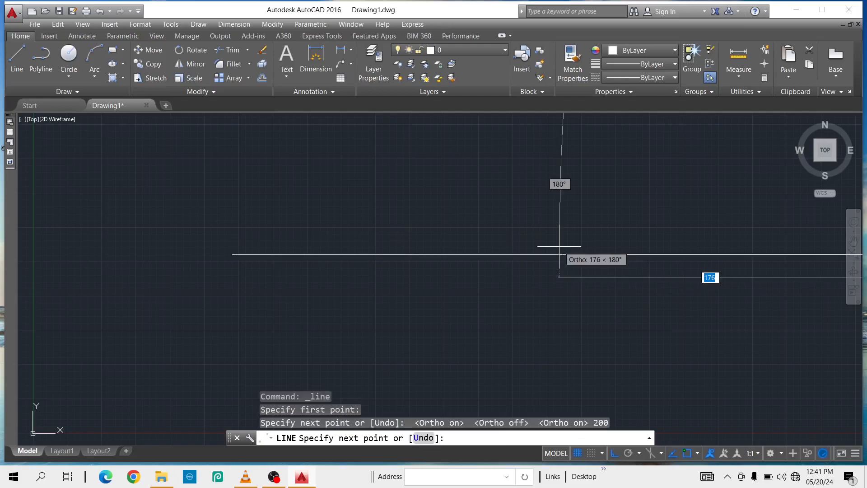
middle_drag(579, 317, 362, 310)
scroll(370, 309, down, 4)
middle_drag(518, 320, 254, 289)
scroll(261, 289, down, 2)
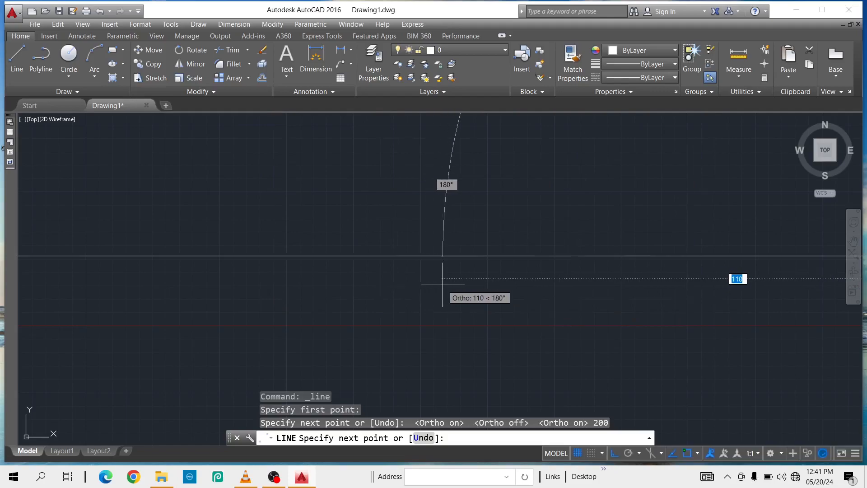
key(Escape)
scroll(434, 285, down, 6)
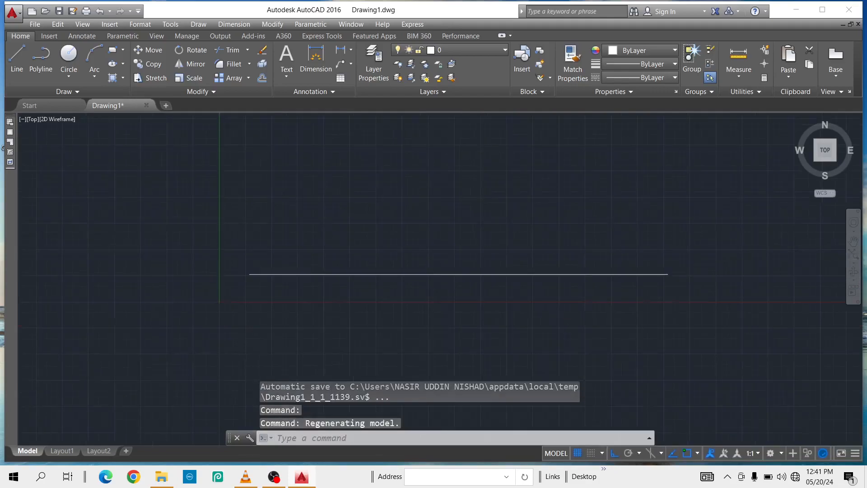
middle_drag(434, 285, 432, 272)
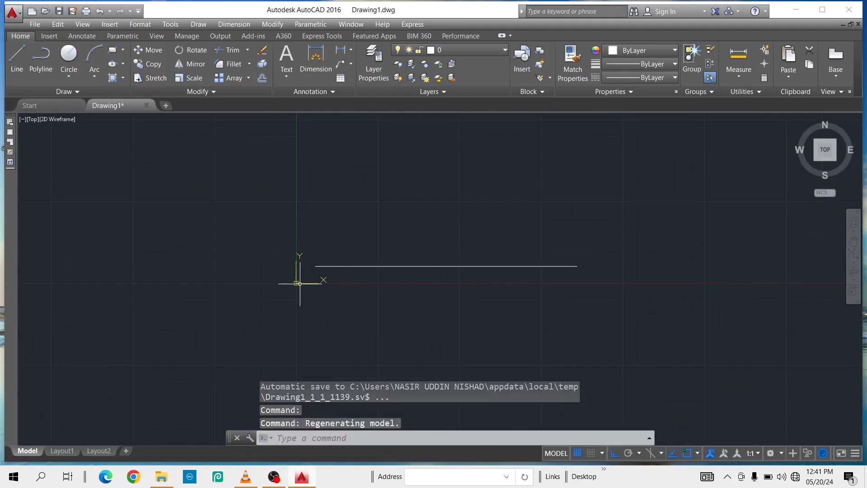
Turn off the UCS icon setting that shows the icon at the drawing origin.
scroll(324, 272, up, 2)
scroll(329, 268, up, 5)
scroll(330, 271, down, 6)
scroll(329, 268, up, 6)
scroll(329, 270, down, 4)
scroll(330, 270, up, 2)
scroll(332, 268, down, 2)
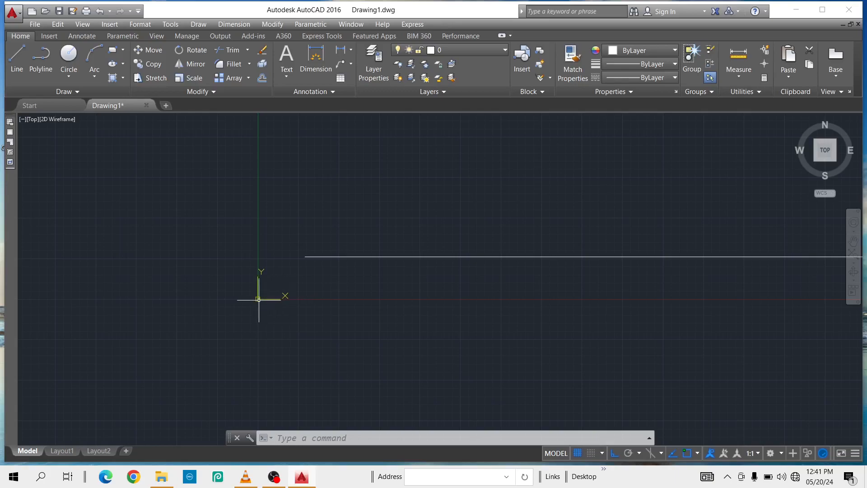
scroll(246, 291, down, 2)
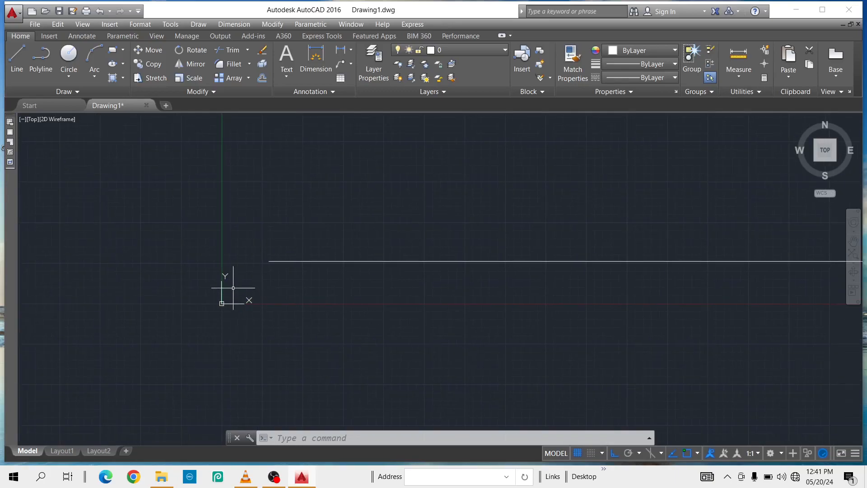
scroll(238, 286, up, 2)
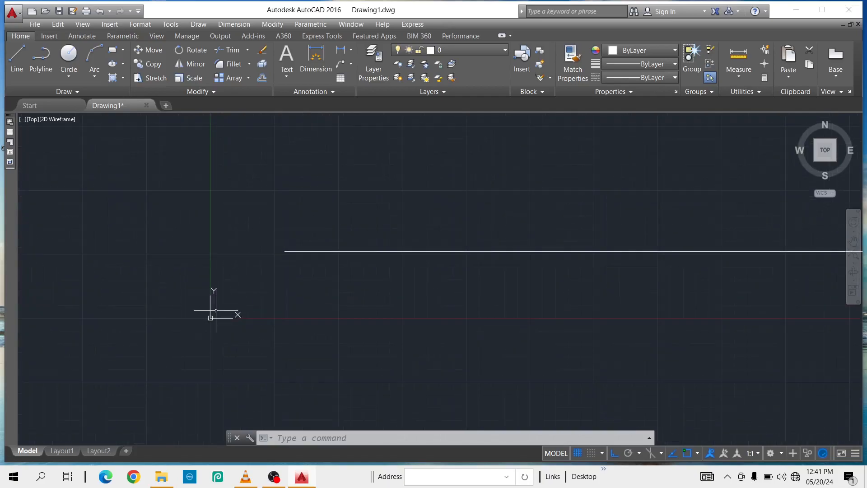
right_click(210, 317)
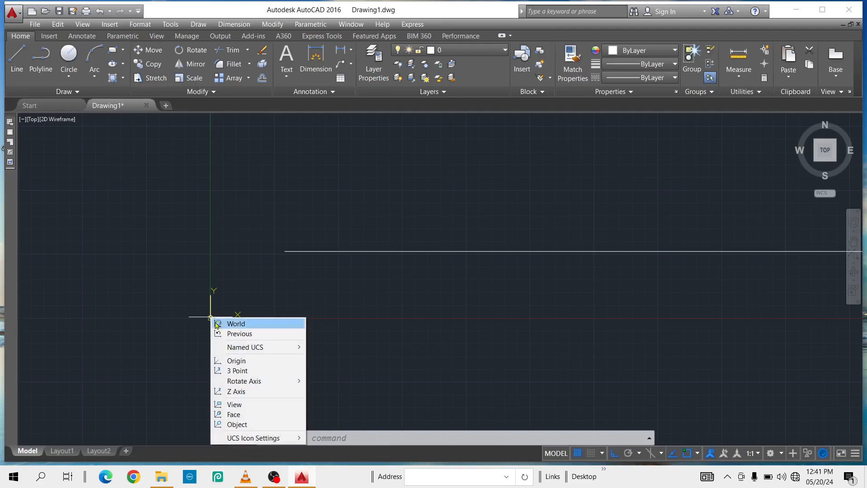
mouse_move(241, 437)
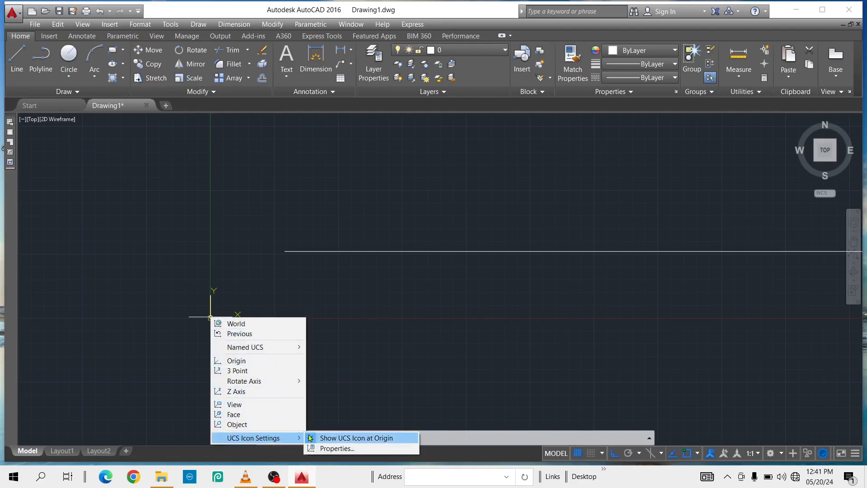
click(353, 438)
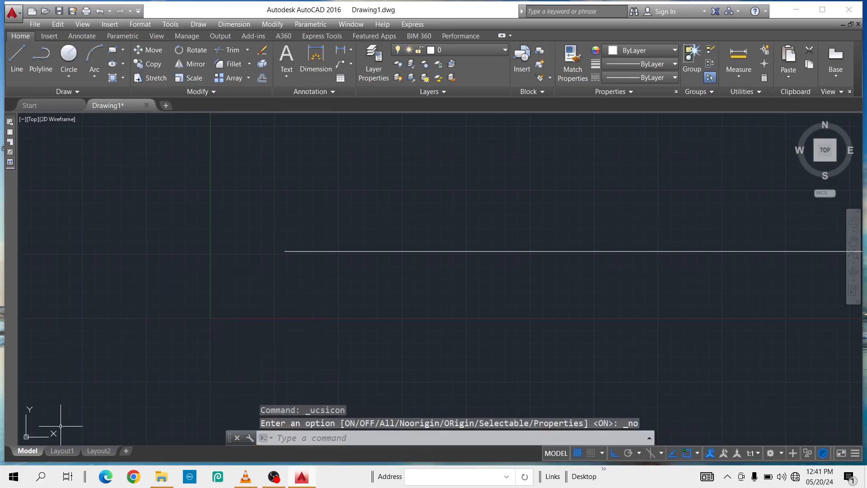
Pan and zoom around the 200 mm line to examine how the UCS icon behaves when the view changes.
mouse_move(582, 304)
middle_down()
mouse_move(337, 308)
mouse_move(478, 287)
middle_up()
scroll(477, 283, down, 3)
scroll(545, 289, up, 1)
mouse_move(544, 289)
middle_down()
mouse_move(232, 288)
mouse_move(333, 285)
middle_up()
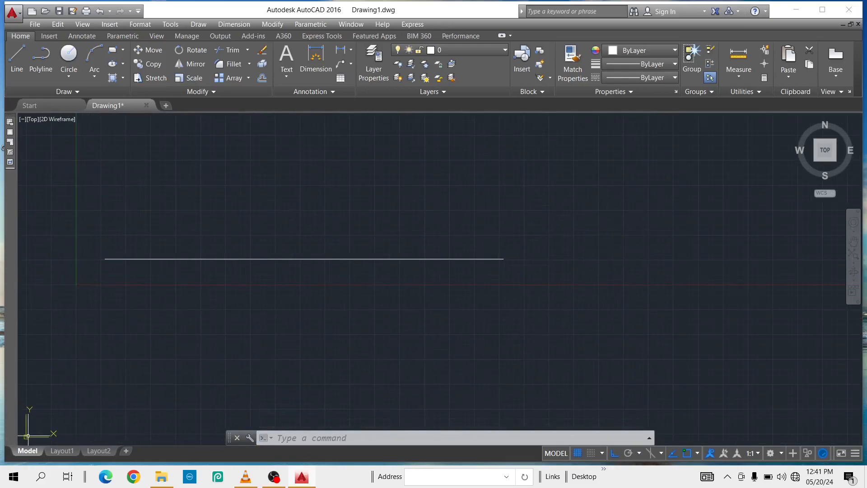
mouse_move(358, 330)
middle_down()
mouse_move(569, 267)
mouse_move(405, 313)
mouse_move(558, 181)
middle_up()
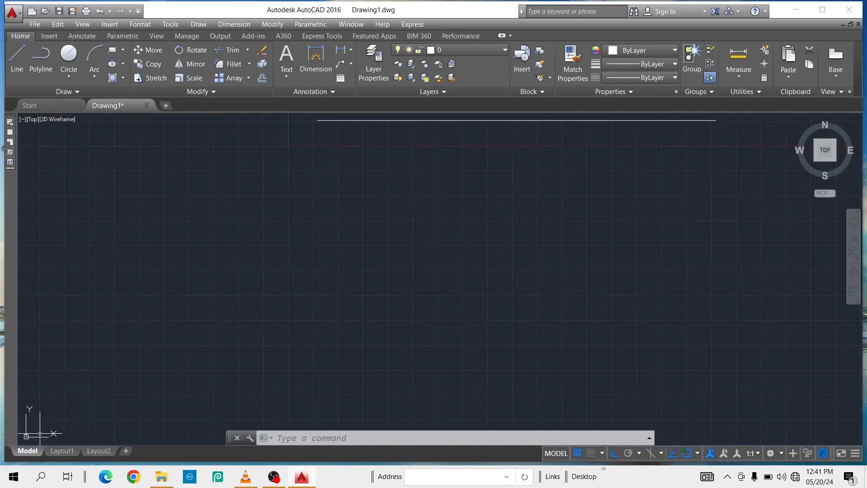
mouse_move(457, 261)
middle_down()
mouse_move(443, 237)
mouse_move(372, 297)
middle_up()
scroll(369, 272, up, 3)
scroll(369, 271, down, 3)
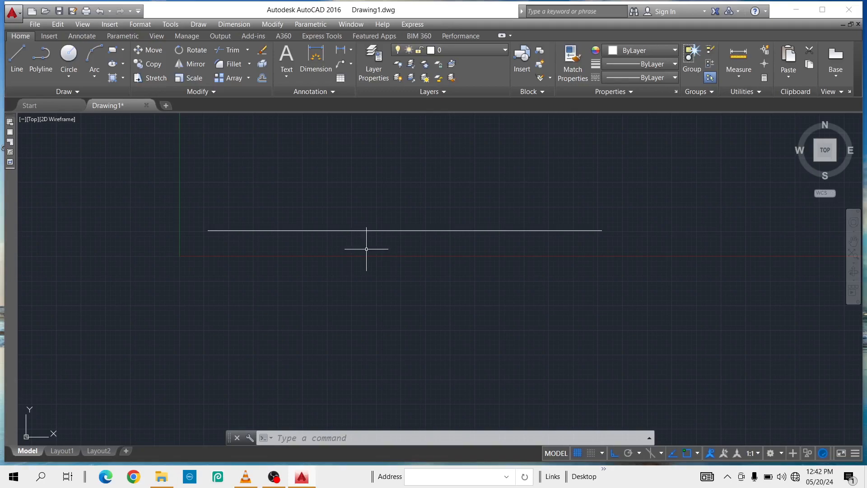
scroll(363, 242, up, 5)
scroll(367, 242, down, 8)
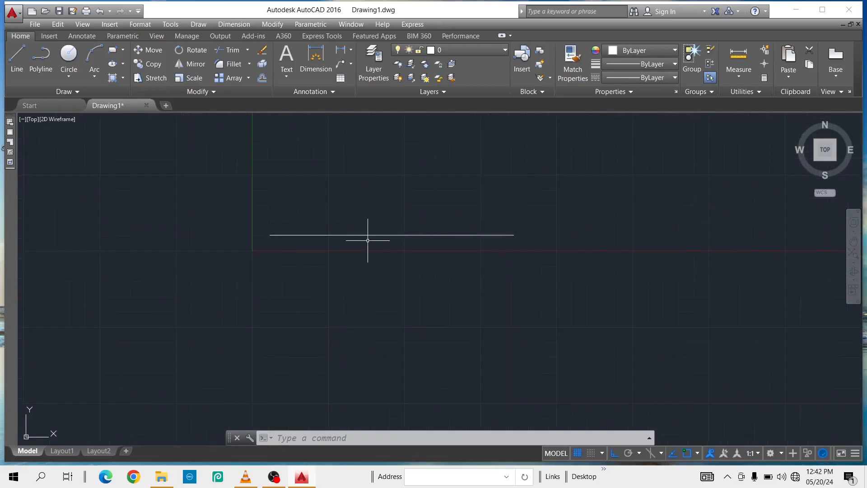
scroll(362, 227, up, 2)
middle_drag(361, 228, 319, 240)
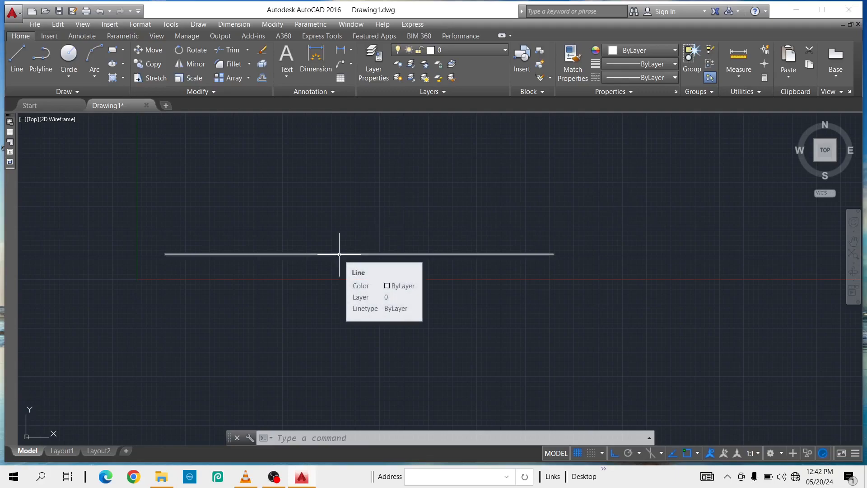
Dimension the horizontal line from end to end with the Dimension command, placing the dimension above the line.
click(316, 61)
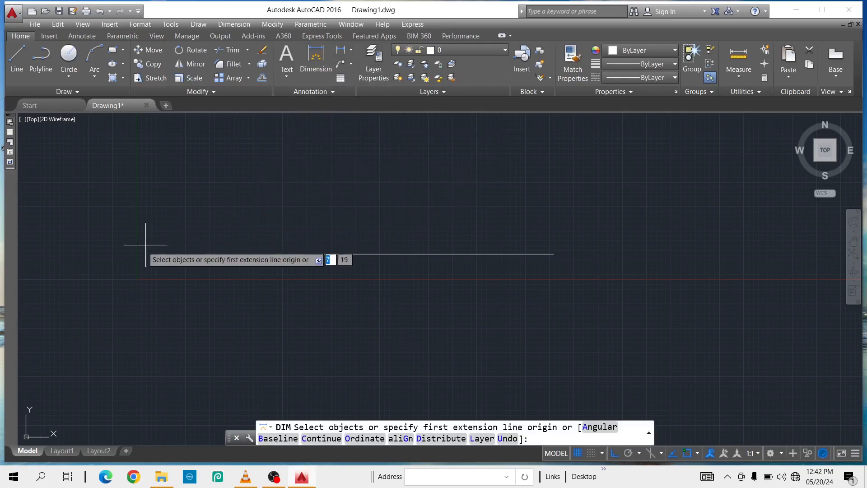
key(Return)
click(164, 254)
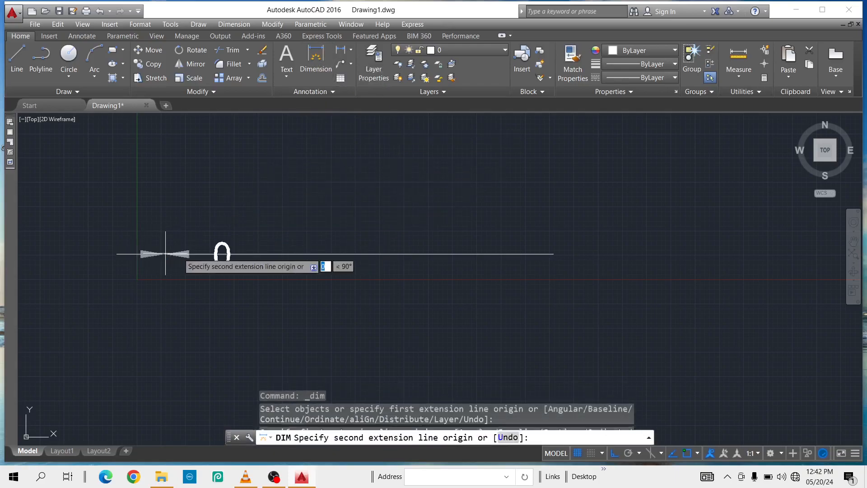
click(553, 254)
click(551, 216)
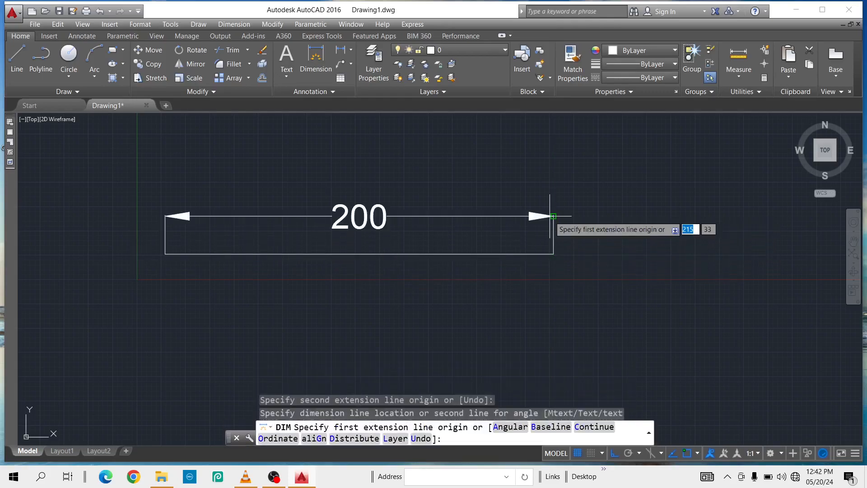
key(Return)
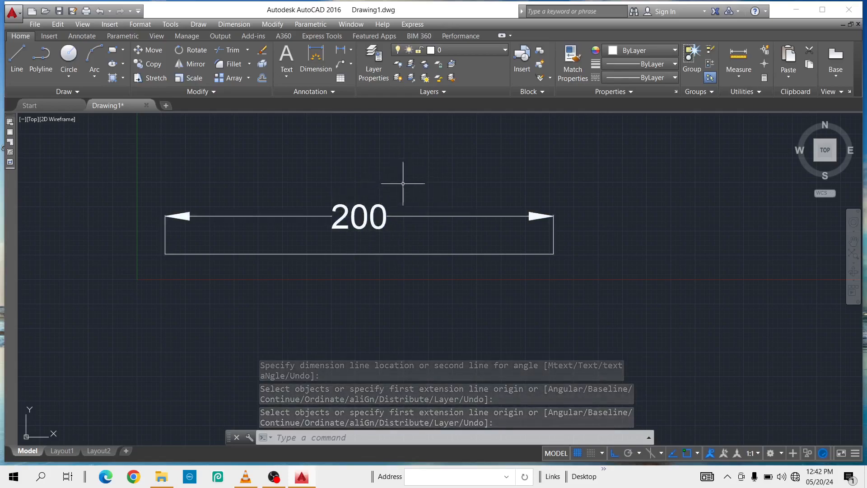
Delete the dimension above the horizontal line.
click(437, 181)
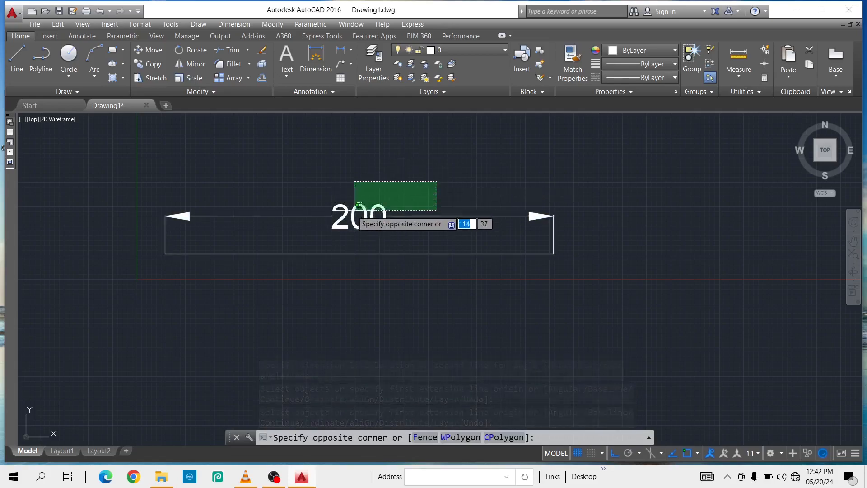
click(330, 232)
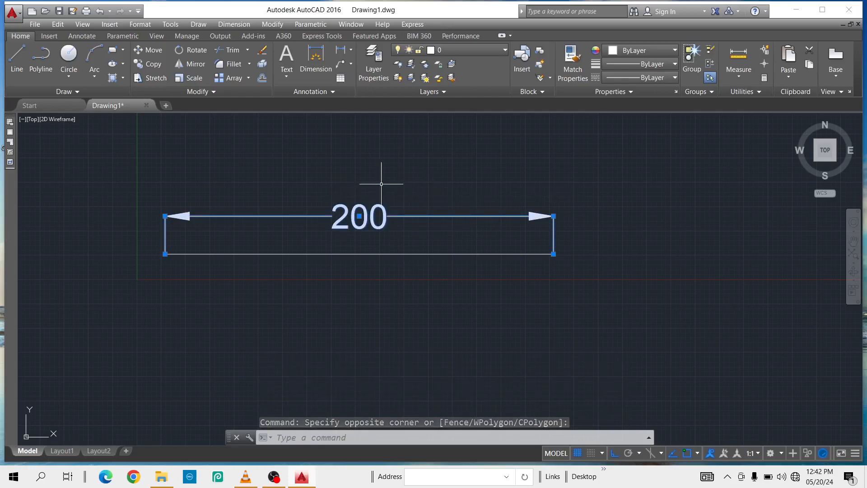
key(Delete)
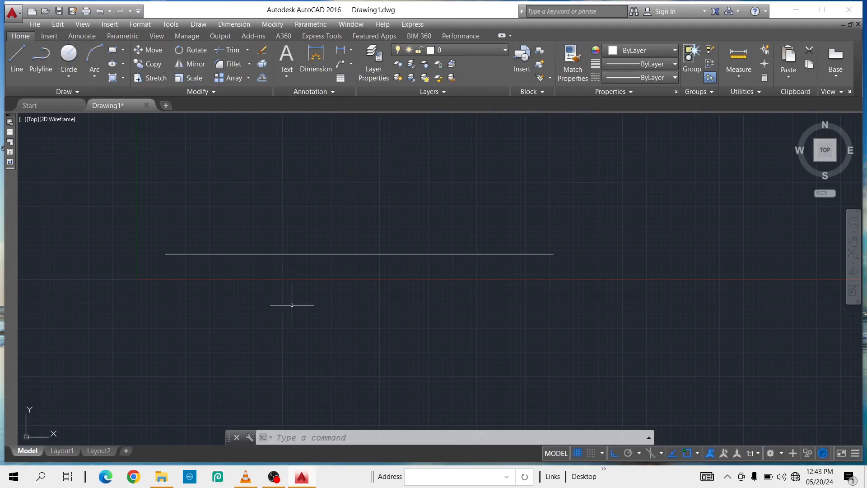
Dimension the horizontal line again between its two endpoints with the Dimension command, placing the dimension just above it.
middle_drag(326, 299, 335, 348)
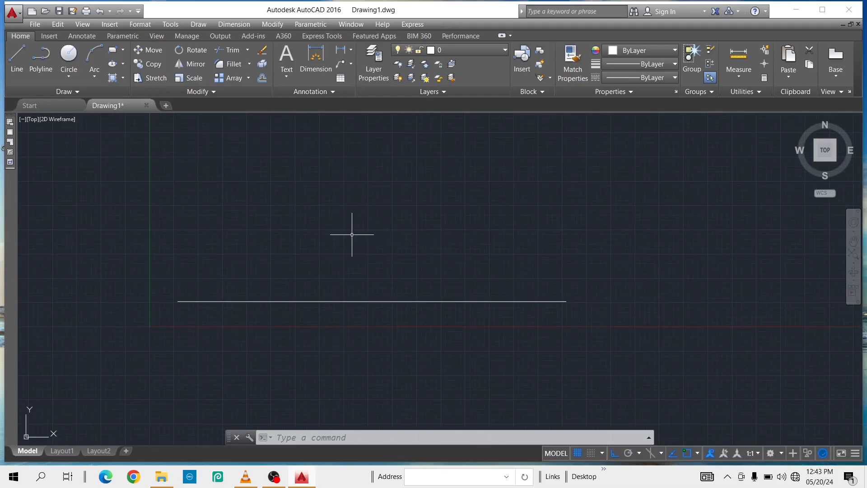
scroll(352, 234, down, 2)
scroll(352, 235, up, 2)
mouse_move(282, 258)
middle_down()
mouse_move(300, 273)
mouse_move(302, 257)
middle_up()
scroll(300, 273, down, 2)
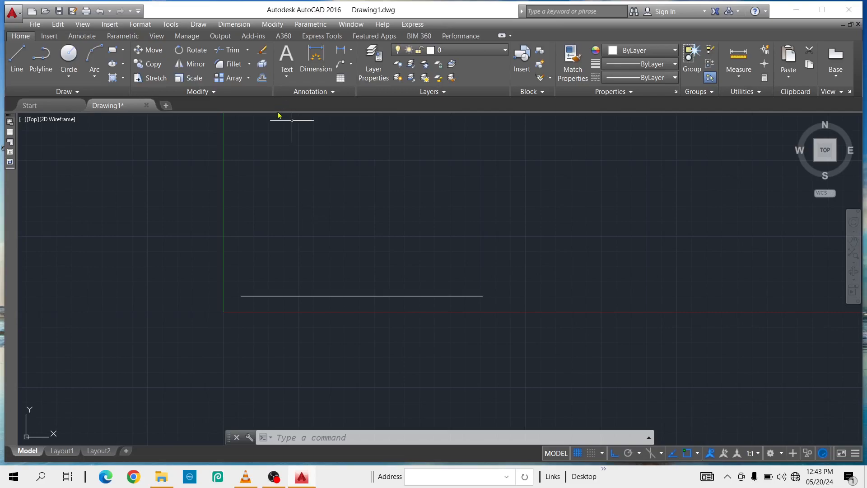
click(313, 58)
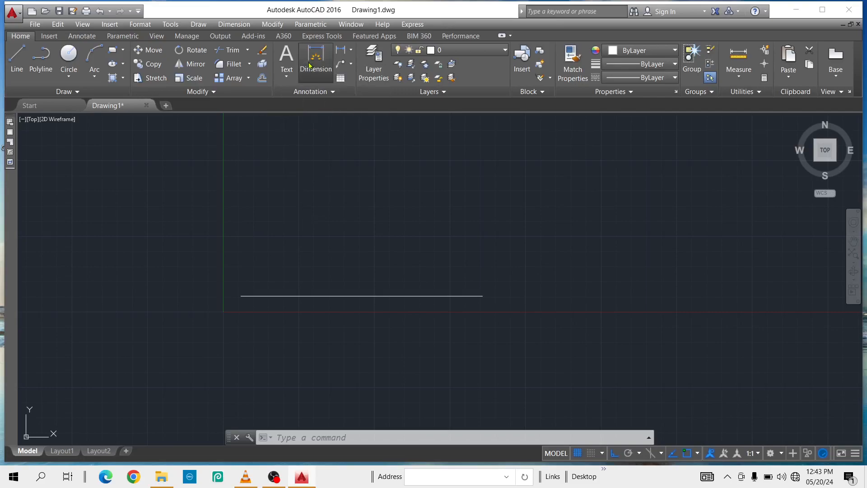
click(241, 296)
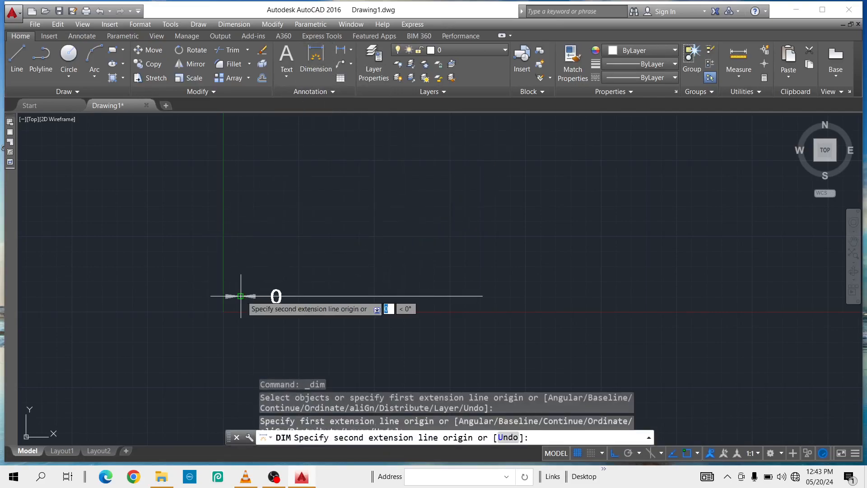
click(480, 296)
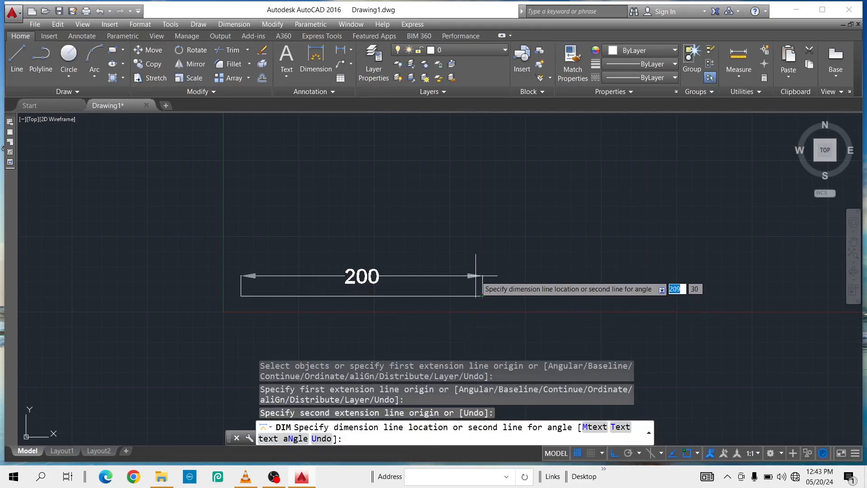
click(472, 278)
key(Return)
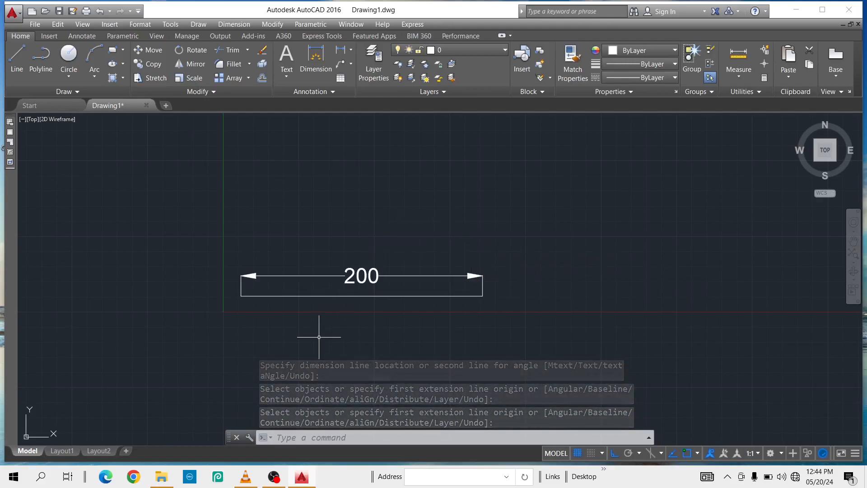
Add a linear dimension (DLI) between the line's two endpoints, placing it about 18 mm below the line.
text(DLI)
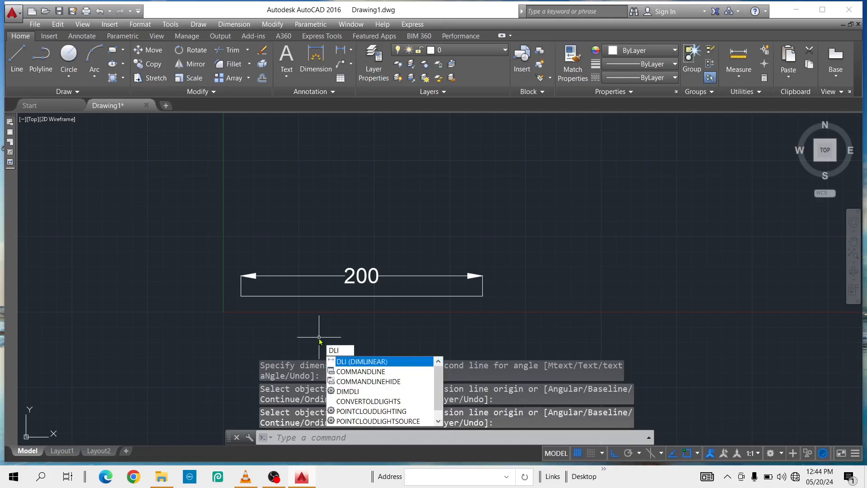
key(Return)
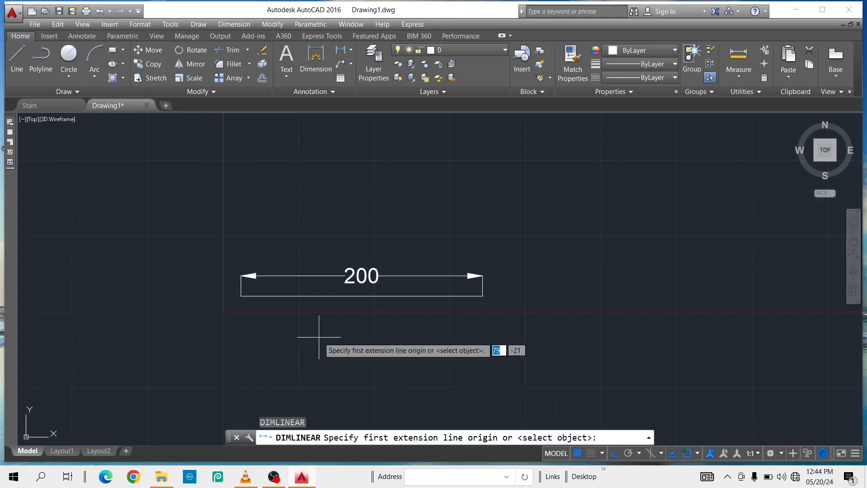
click(241, 296)
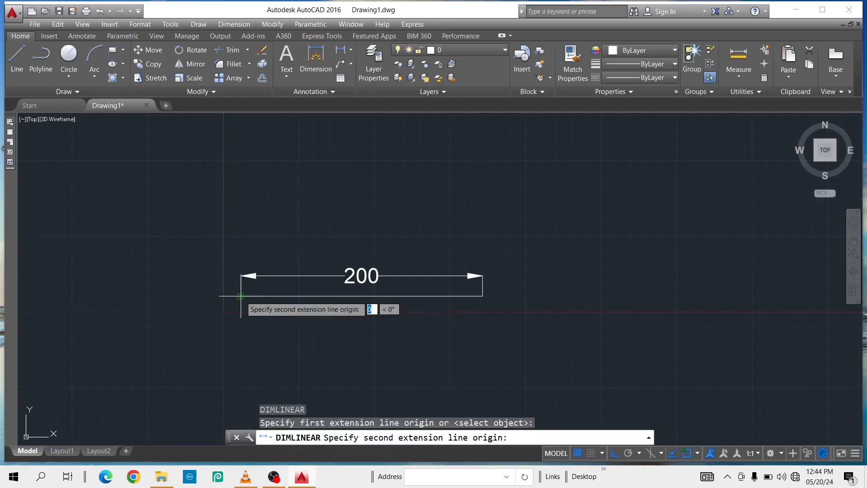
click(482, 296)
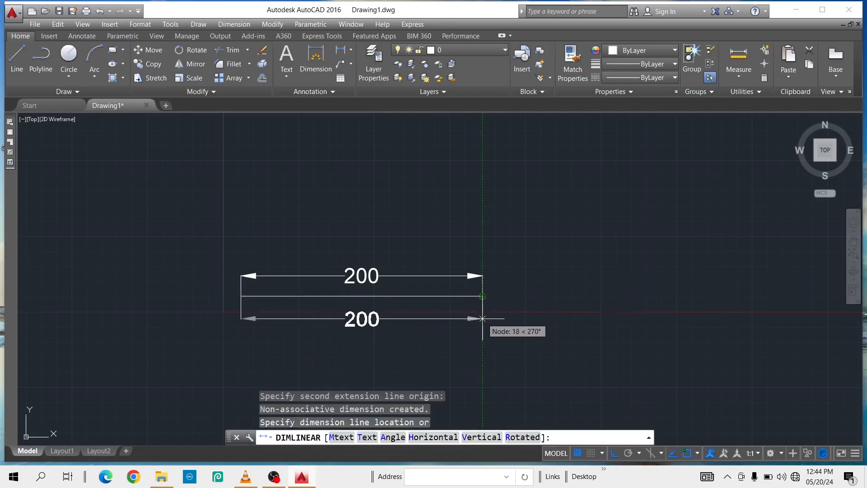
click(482, 318)
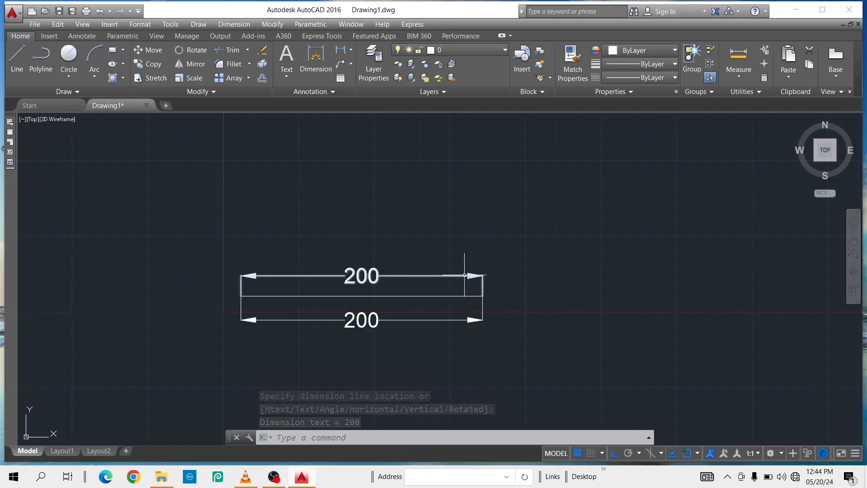
Delete the upper dimension, keeping the linear dimension below the line.
click(503, 232)
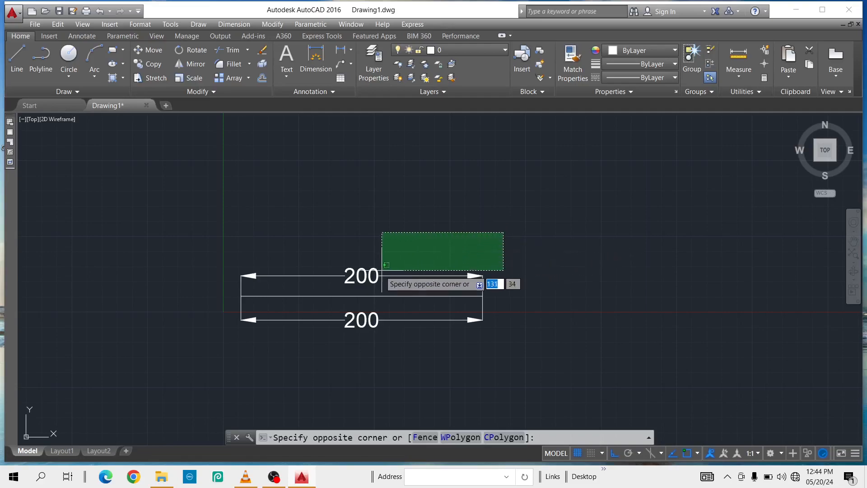
click(331, 276)
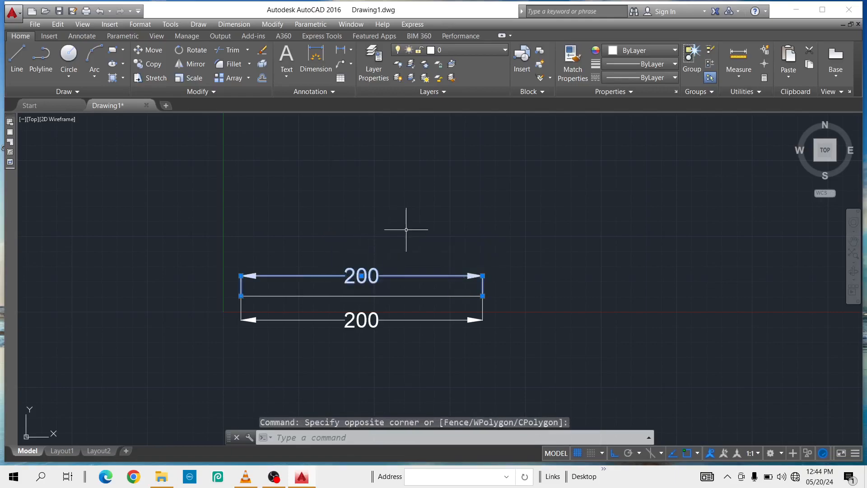
key(Delete)
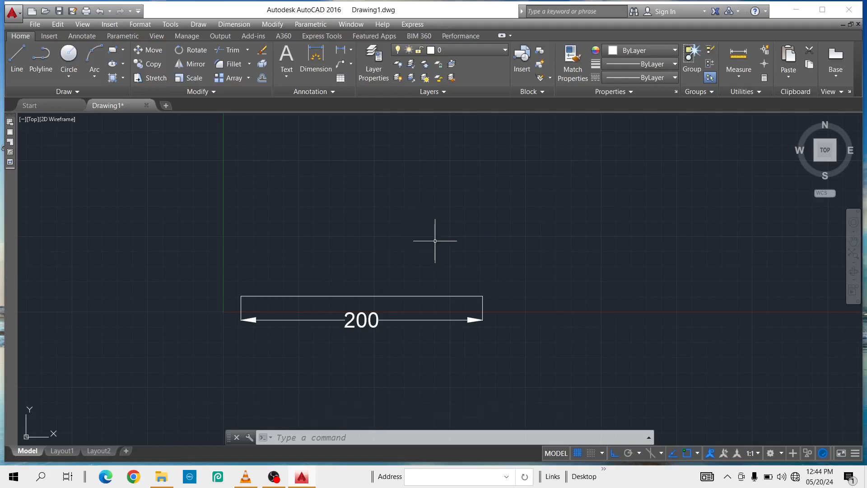
Select the linear dimension below the horizontal line and delete it, leaving the line in place.
click(142, 238)
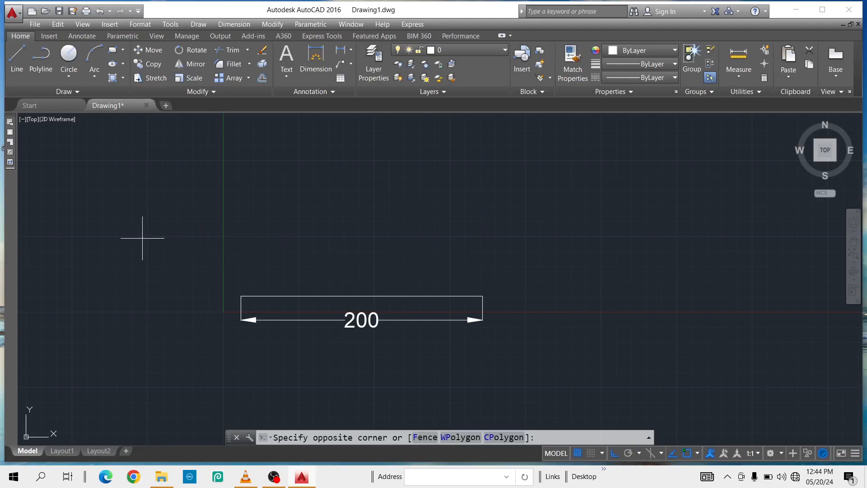
click(312, 325)
click(157, 218)
click(306, 364)
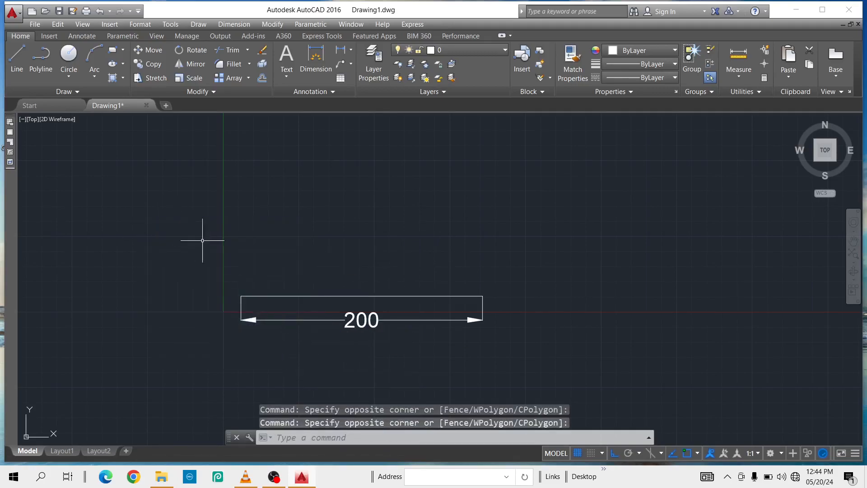
click(521, 306)
click(378, 334)
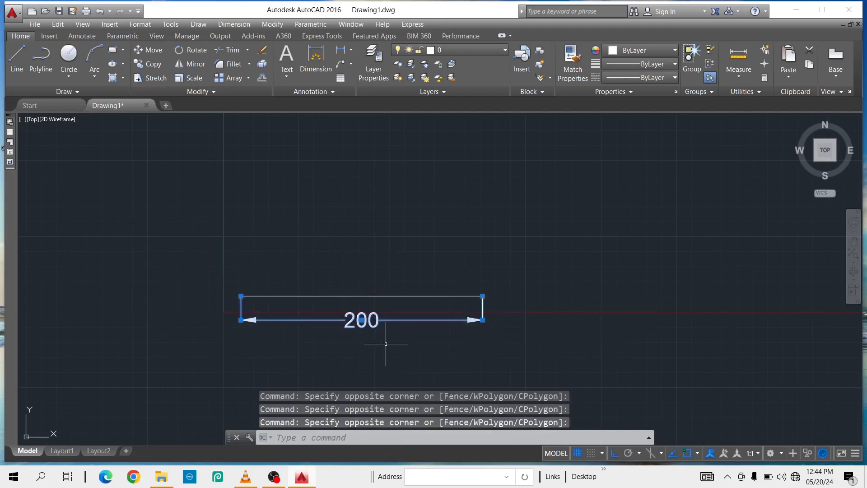
key(Delete)
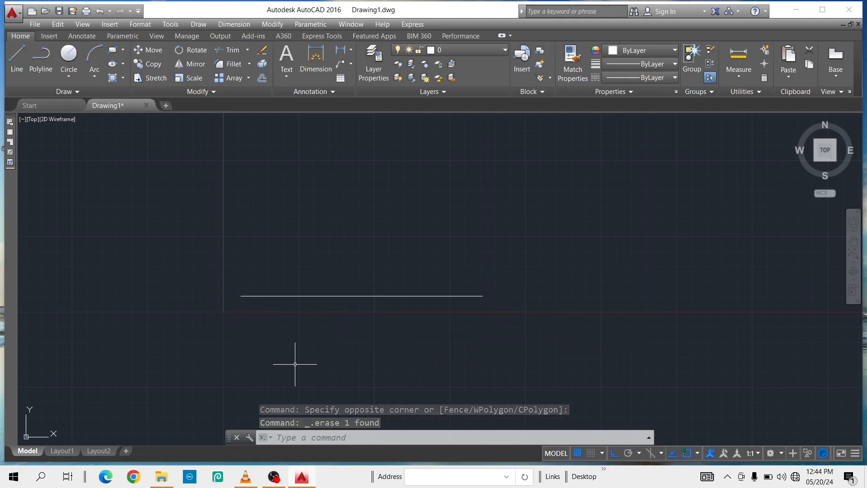
Add a linear dimension (DLI) between the horizontal line's two endpoints, placing it about 27 mm above the line.
text(D)
text(IMLI)
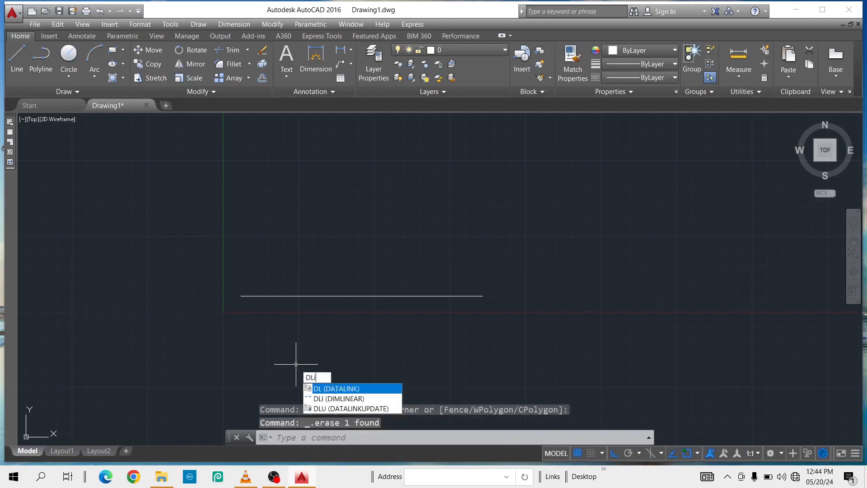
key(Return)
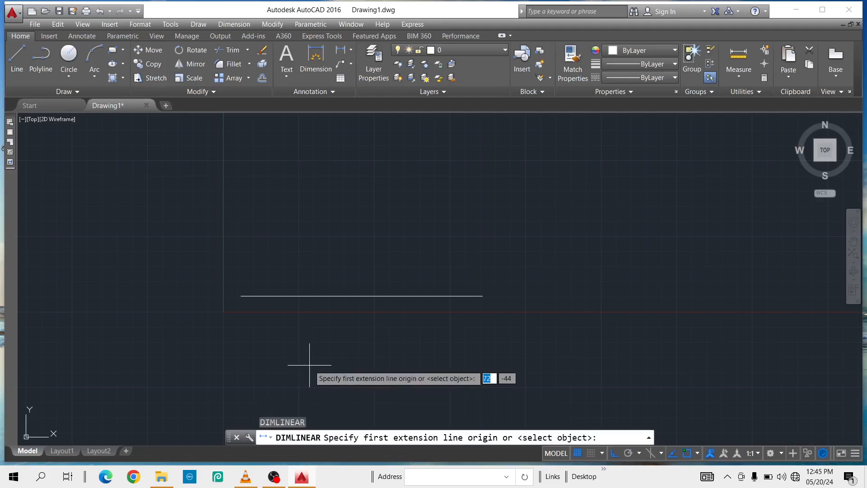
click(241, 296)
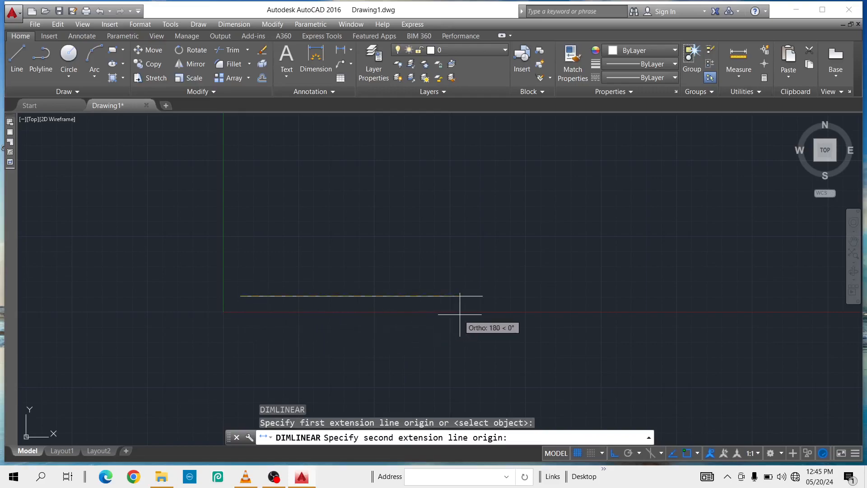
click(482, 296)
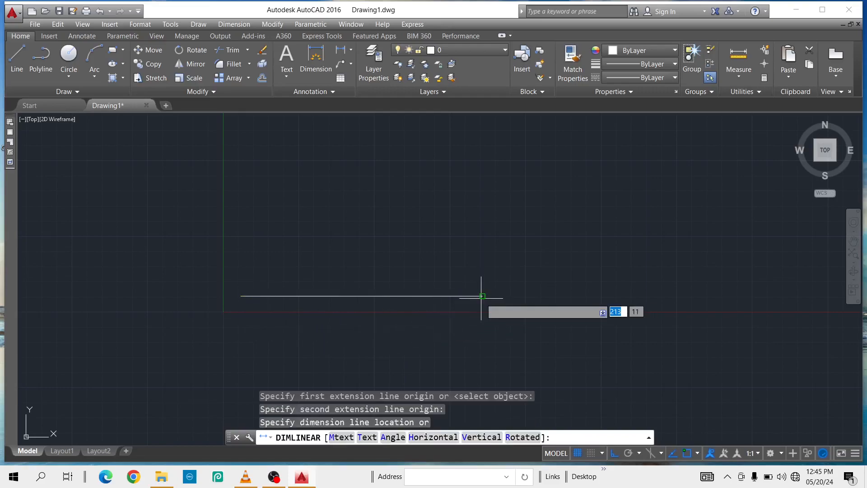
click(481, 265)
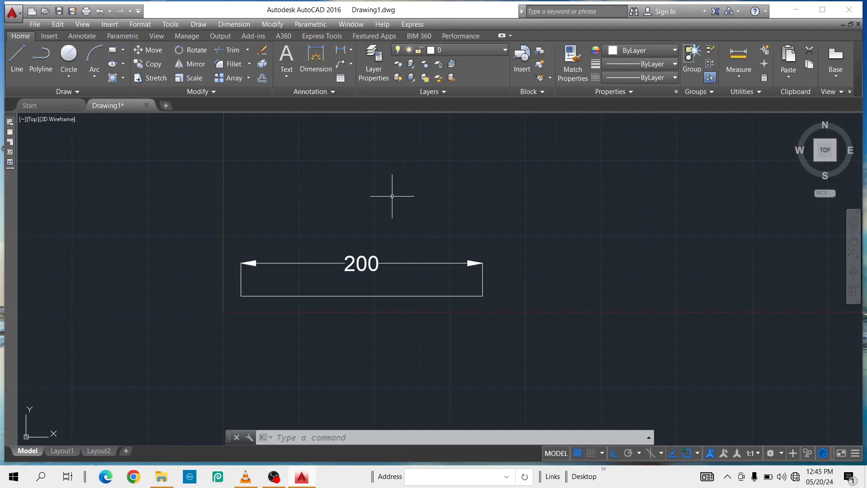
Show the Properties palette (MO), move it clear of the ribbon and select the dimension above the line.
text(MO)
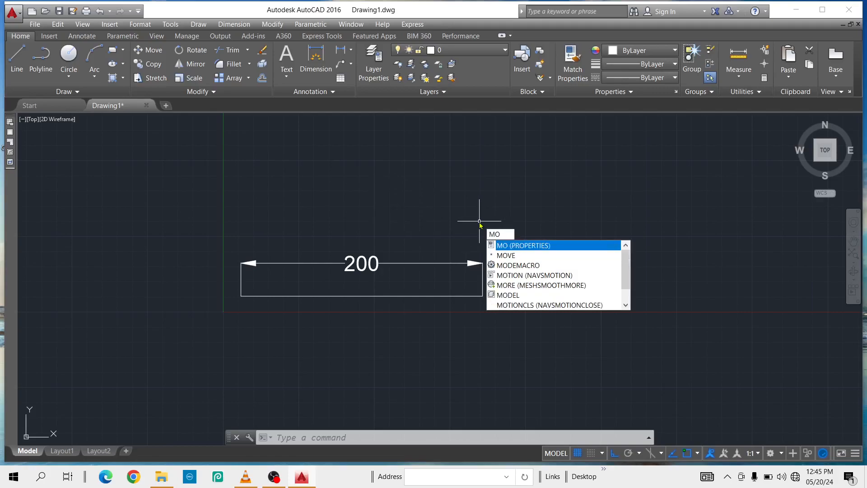
key(Return)
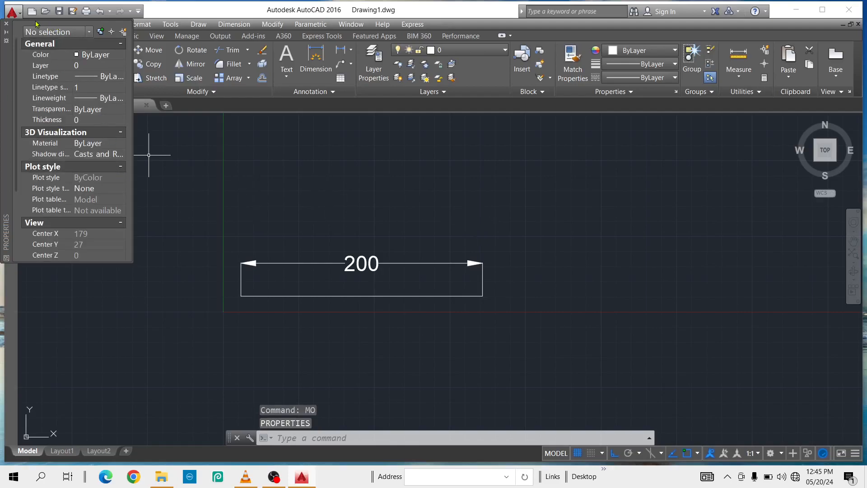
drag(2, 47, 41, 164)
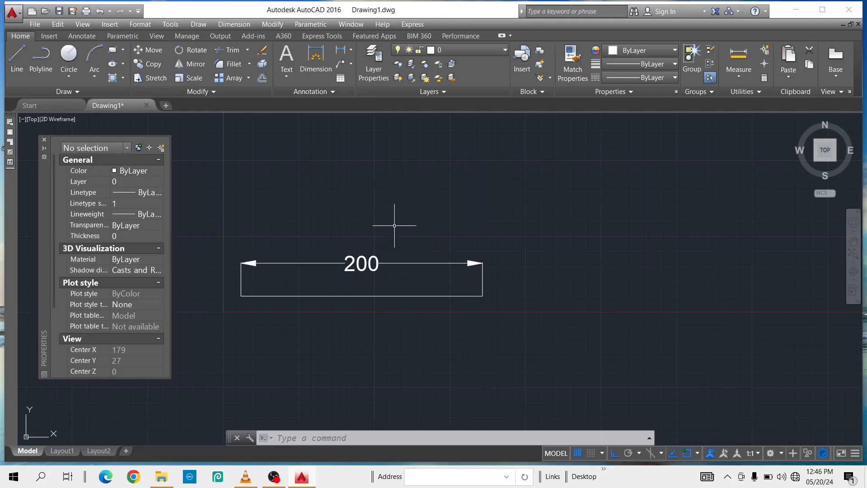
click(460, 209)
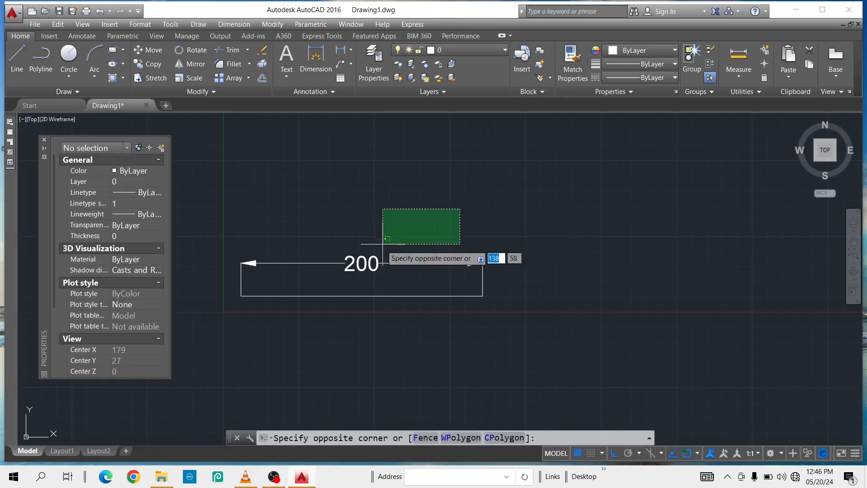
click(332, 285)
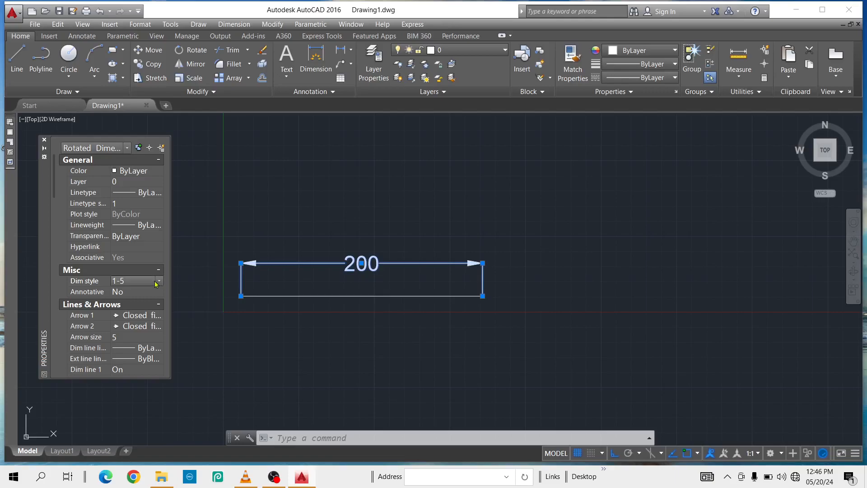
Preview the available dimension styles on the selected dimension, keep style 1-5 and close the Properties palette.
click(158, 281)
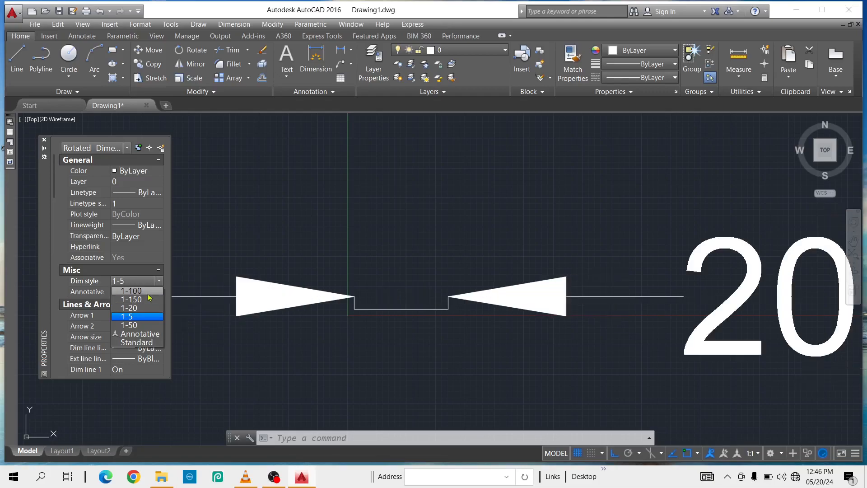
scroll(379, 298, up, 3)
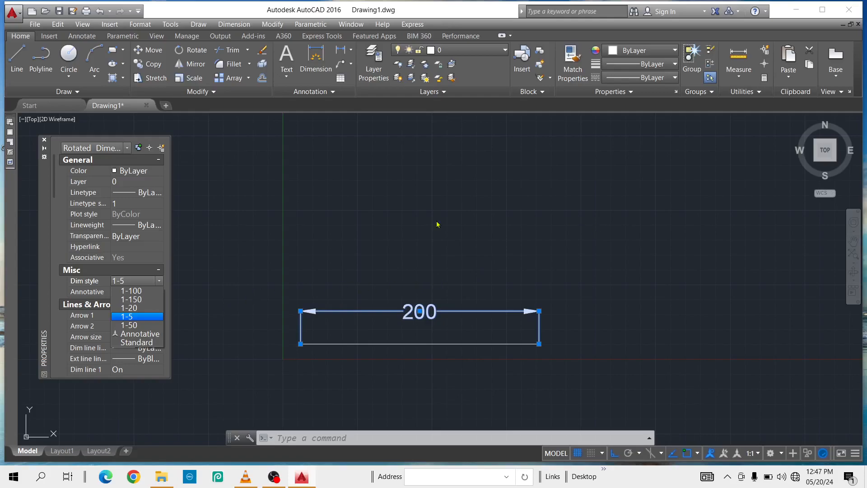
click(142, 315)
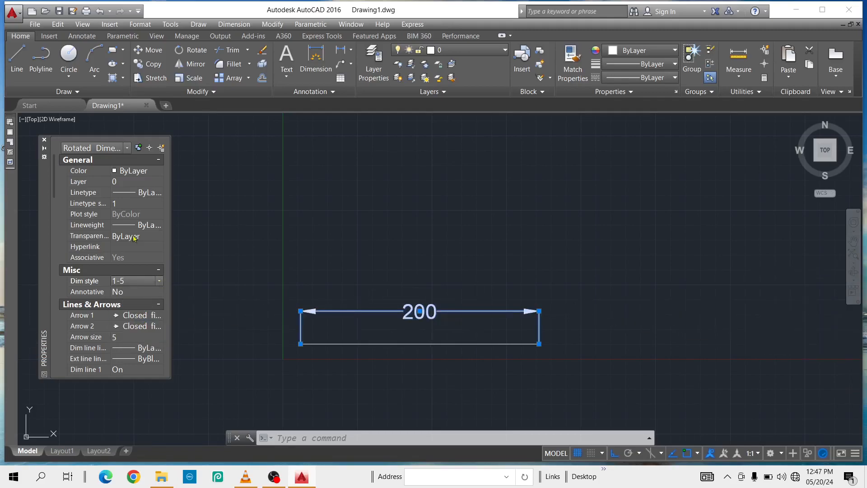
click(44, 142)
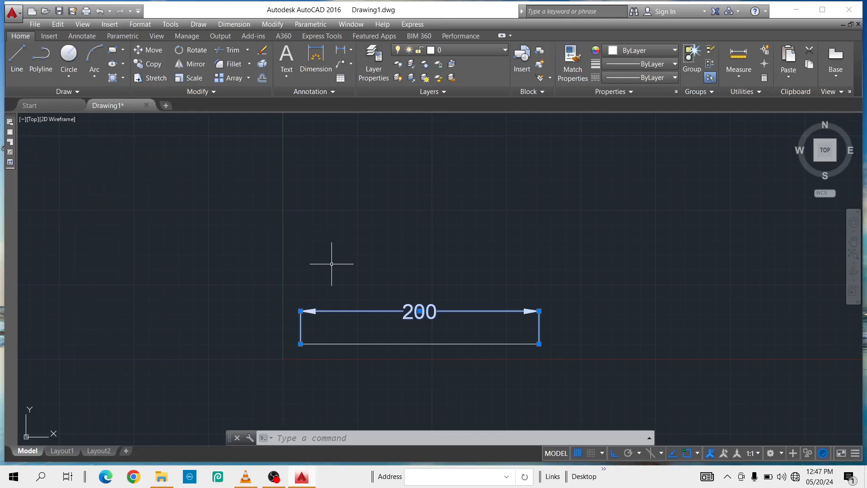
Delete the dimension above the horizontal line, keeping only the line.
middle_drag(333, 265, 339, 249)
click(450, 261)
click(378, 296)
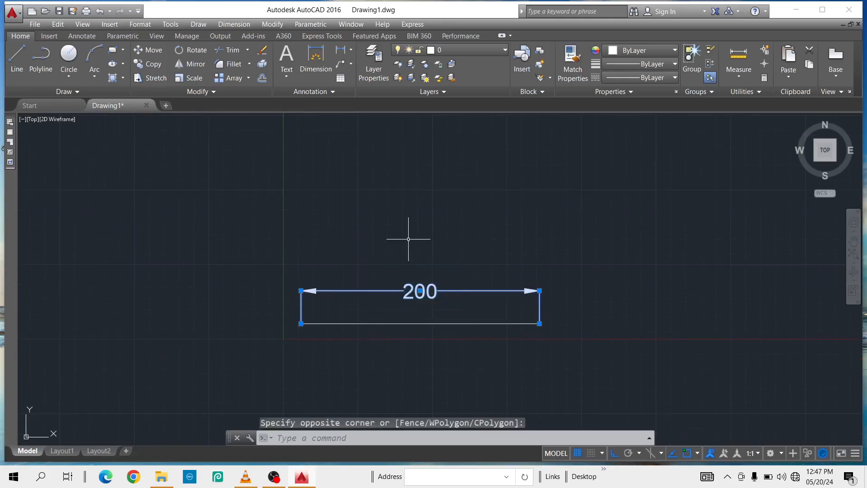
key(Delete)
mouse_move(420, 282)
middle_down()
mouse_move(434, 263)
mouse_move(429, 255)
middle_up()
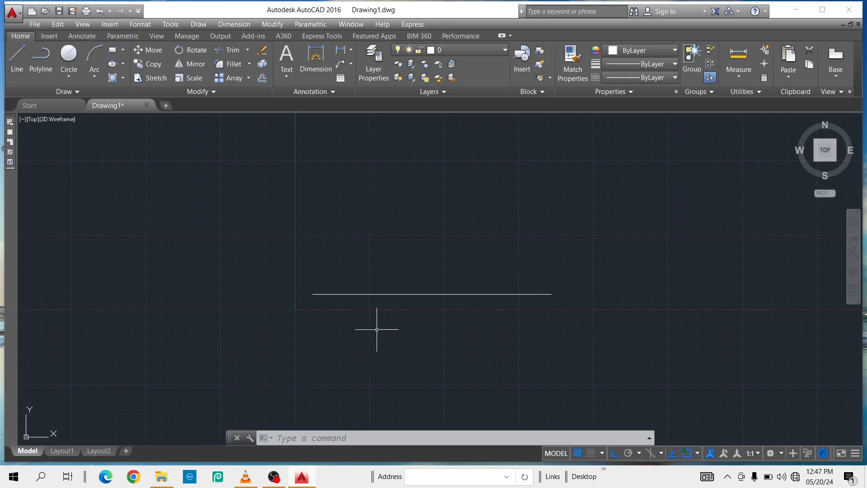
mouse_move(494, 295)
middle_down()
mouse_move(474, 302)
mouse_move(500, 300)
middle_up()
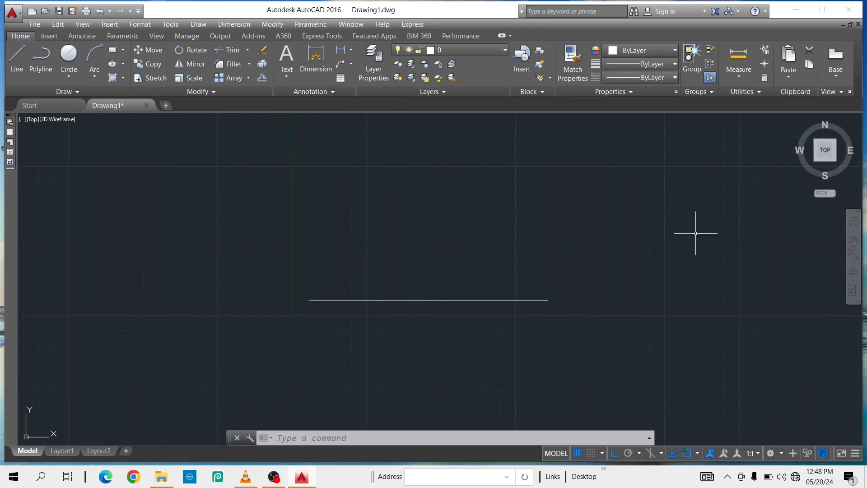
scroll(511, 235, down, 2)
middle_drag(589, 228, 450, 245)
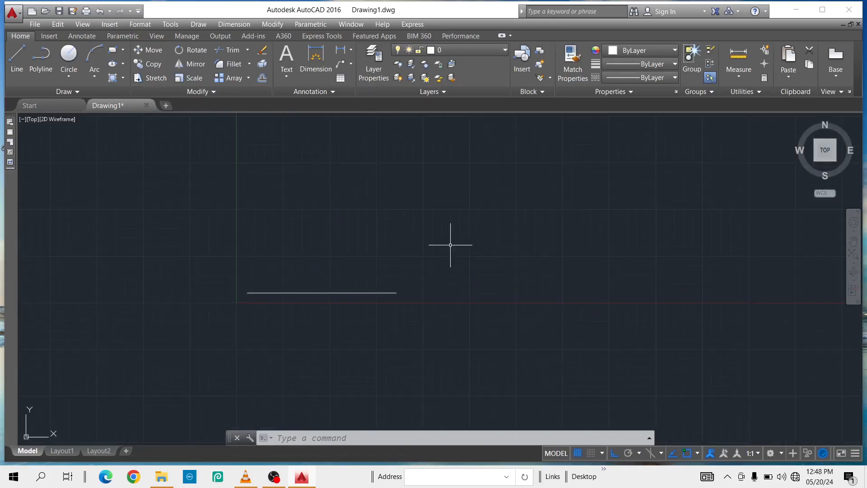
middle_drag(177, 206, 265, 205)
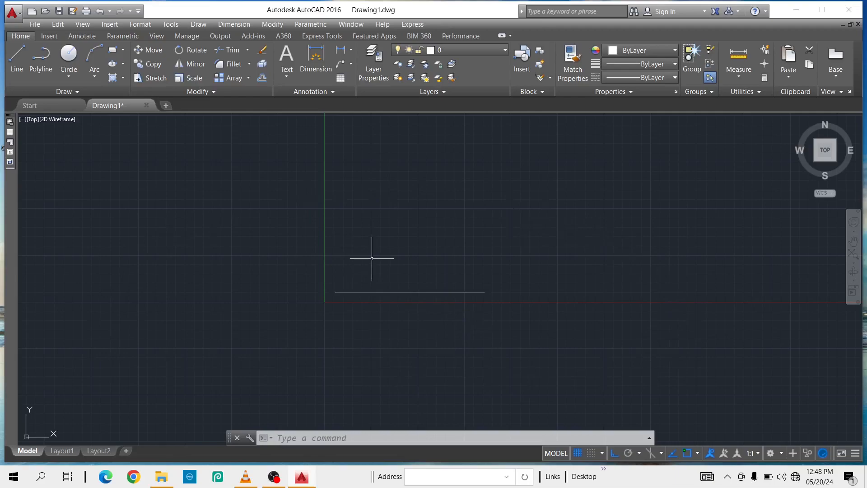
scroll(350, 229, up, 5)
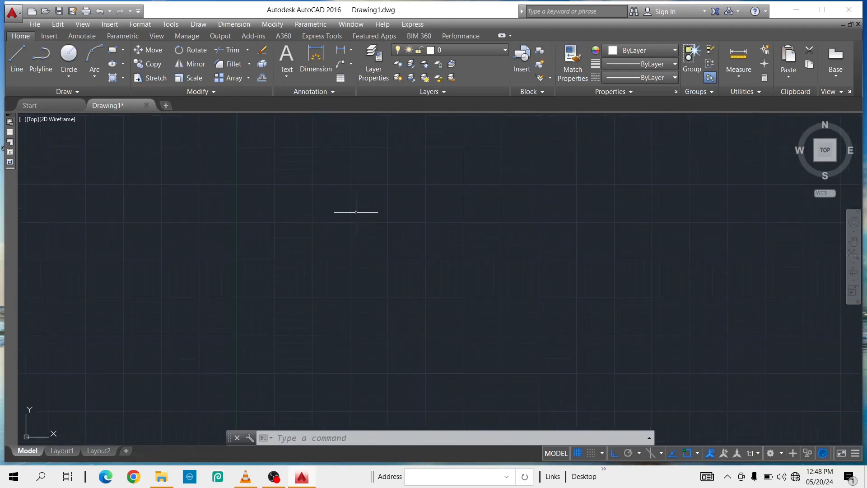
scroll(374, 253, down, 4)
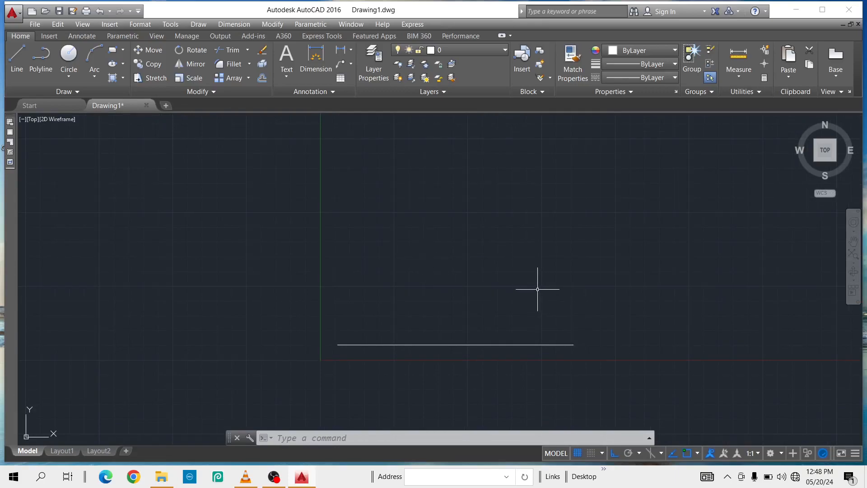
middle_drag(639, 294, 563, 294)
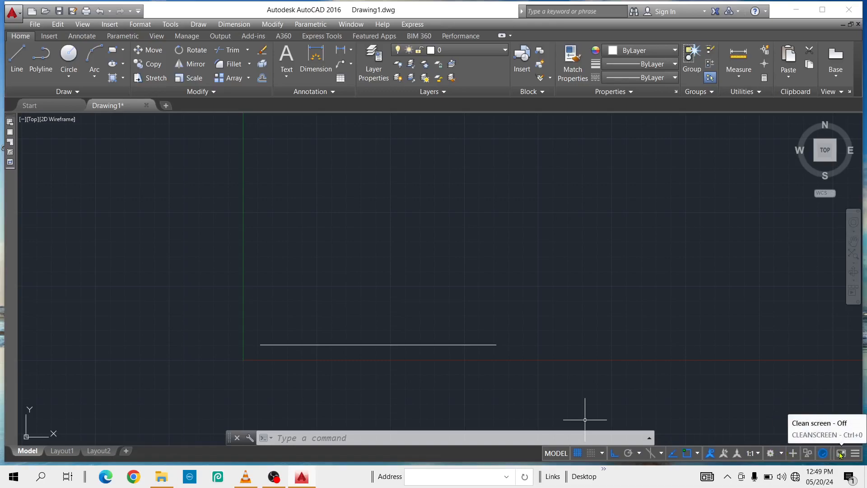
Turn the drawing grid off, examine the drawing without it at different zoom levels, and turn the grid back on.
click(578, 453)
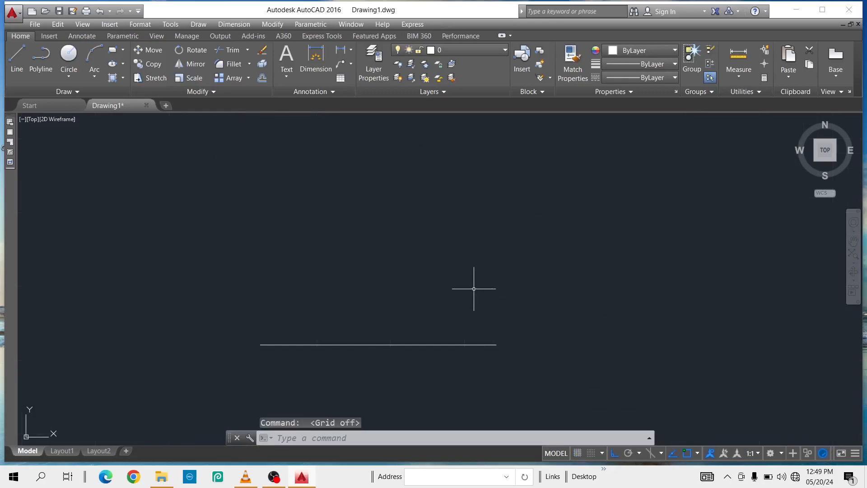
scroll(483, 270, down, 8)
scroll(483, 269, up, 6)
middle_drag(482, 270, 516, 215)
scroll(499, 284, up, 2)
middle_drag(500, 284, 516, 211)
scroll(516, 248, down, 6)
middle_drag(542, 289, 531, 226)
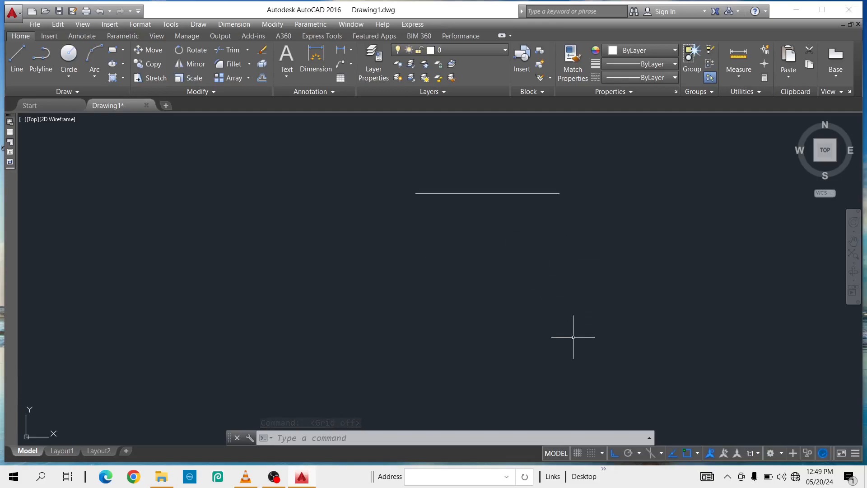
click(579, 453)
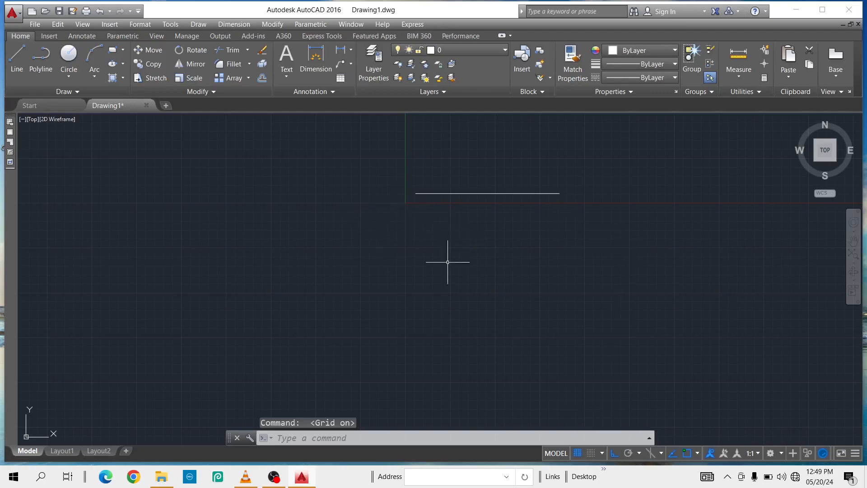
Draw a 500 mm horizontal line with the Line command, starting below and to the left of the existing line.
middle_drag(506, 264, 478, 282)
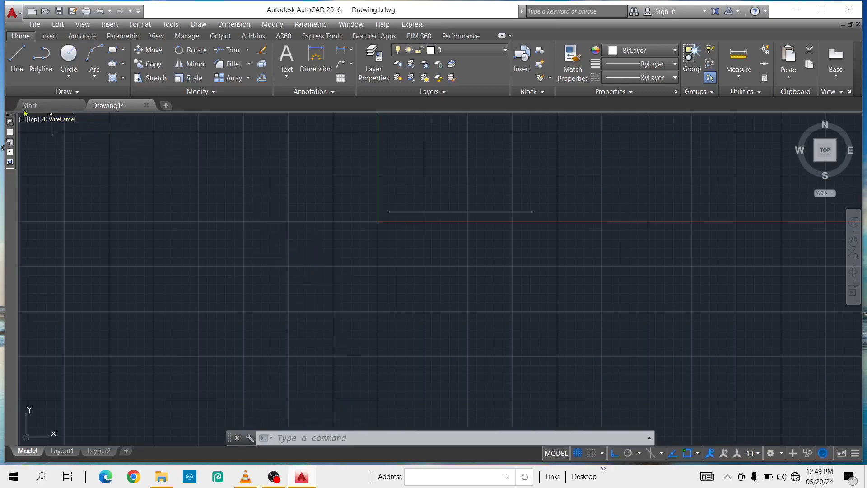
text(L)
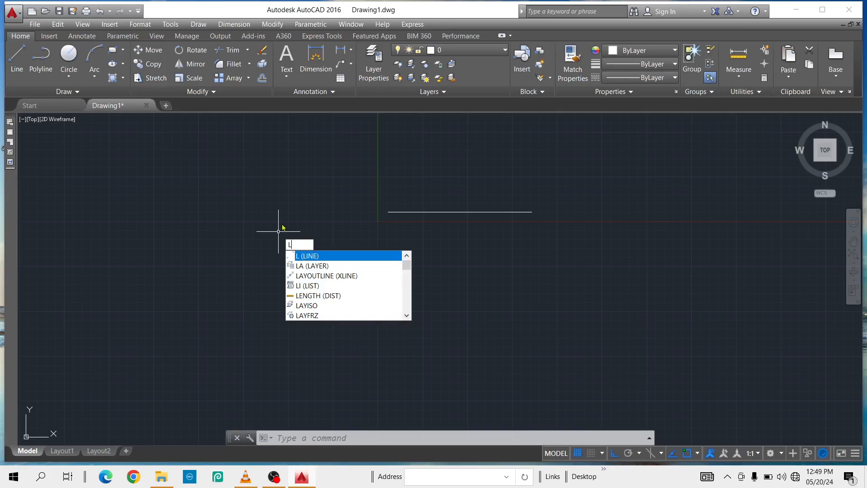
key(Return)
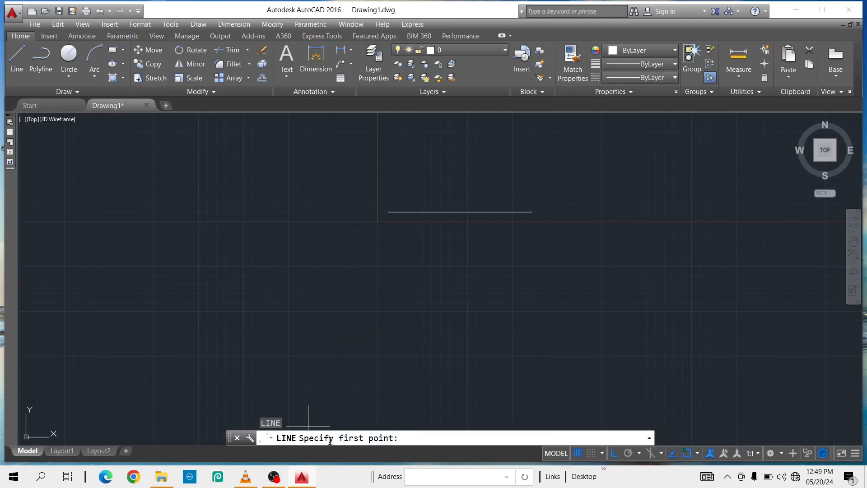
click(267, 284)
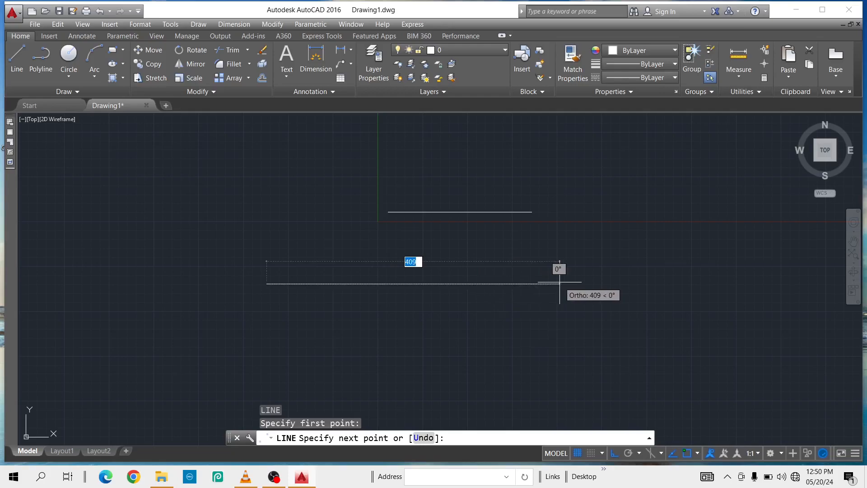
text(500)
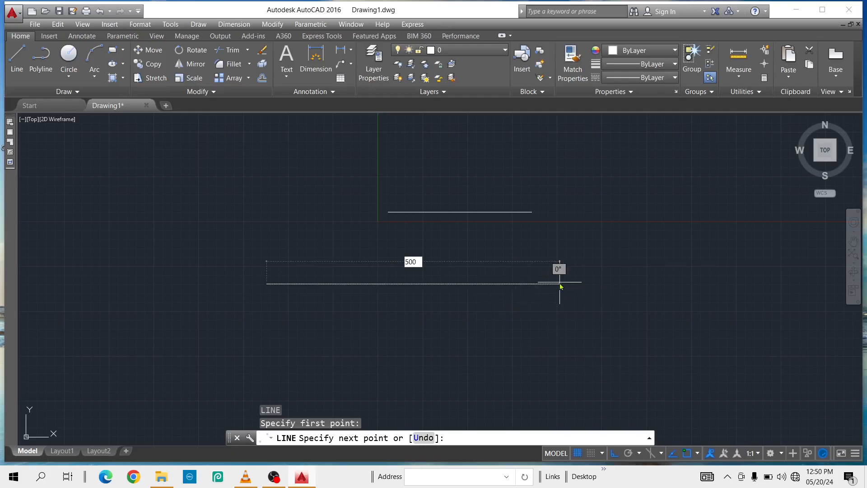
key(Return)
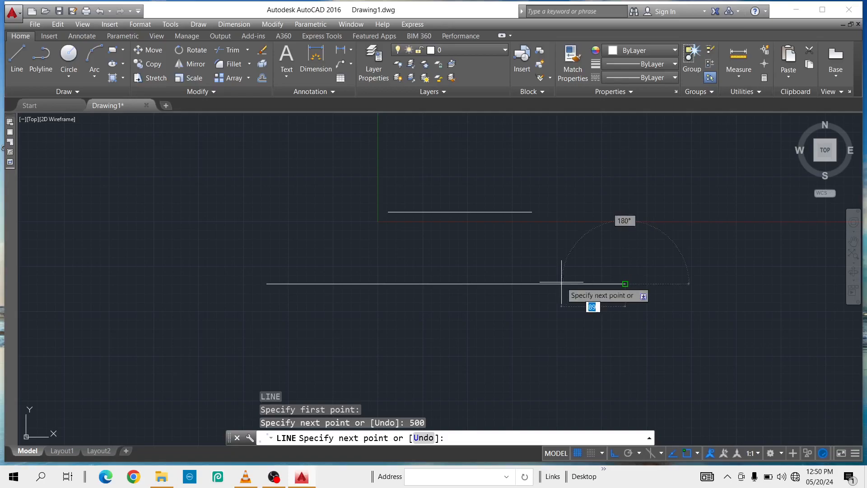
End the Line command, keeping only the 500 mm horizontal segment.
middle_drag(652, 344, 504, 337)
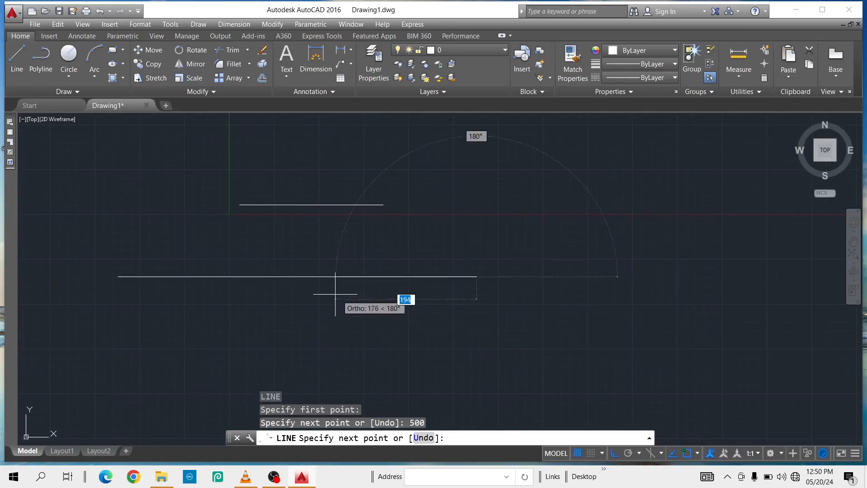
middle_drag(480, 387, 480, 305)
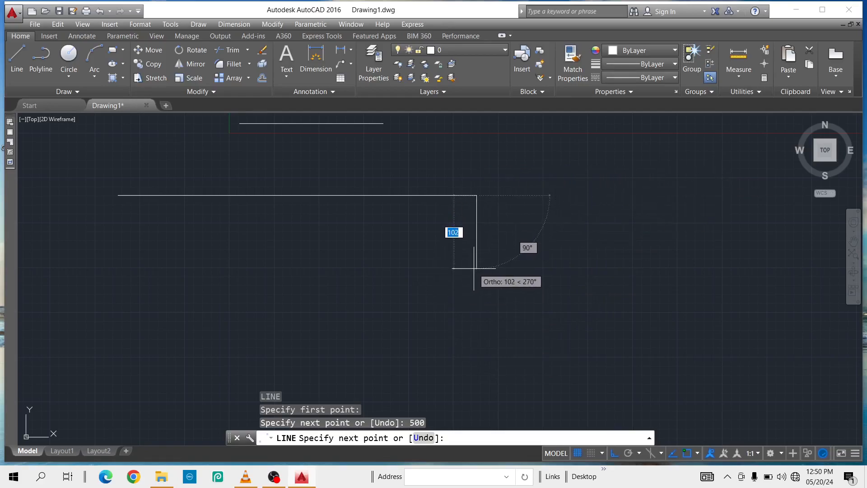
key(Return)
Add a linear dimension between the two ends of the lower horizontal line, placing it just above the line.
middle_drag(252, 276, 365, 350)
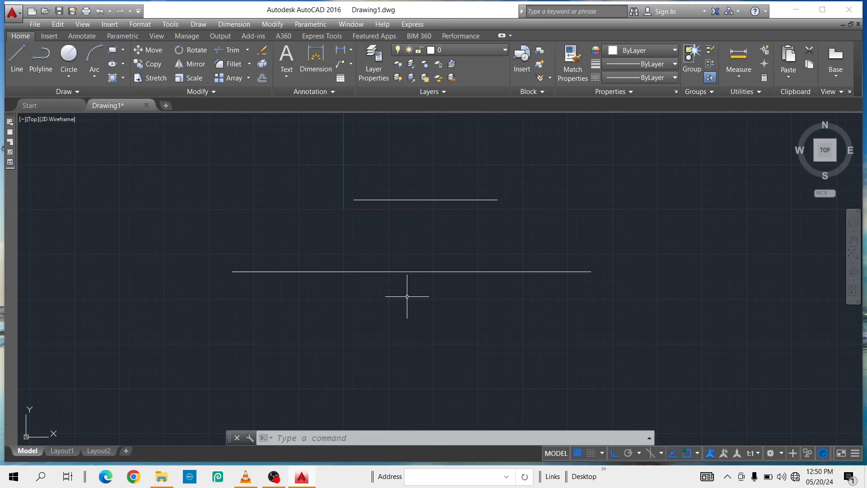
text(D)
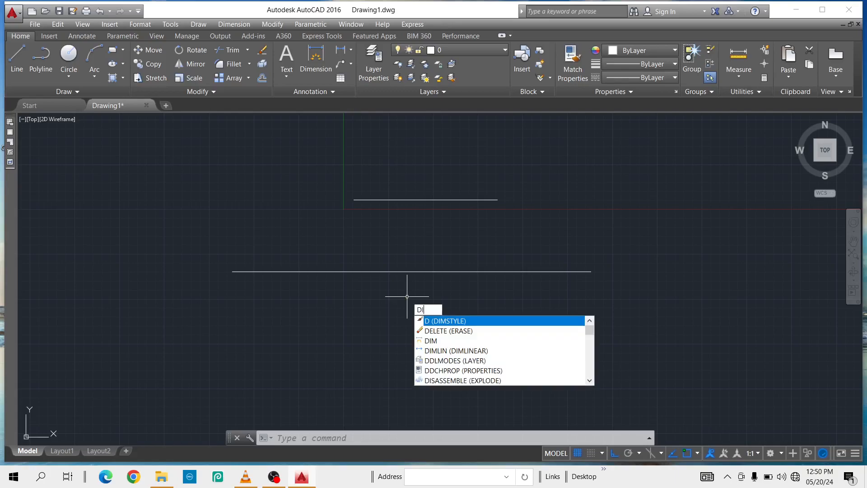
text(LI)
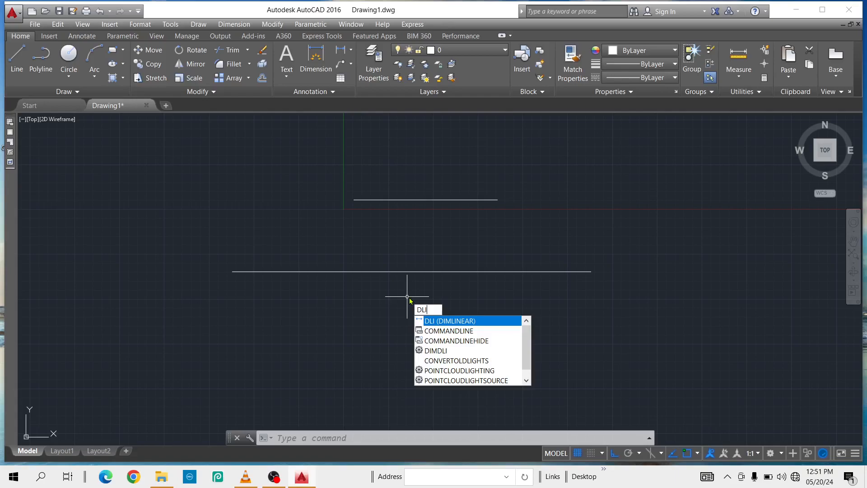
key(Return)
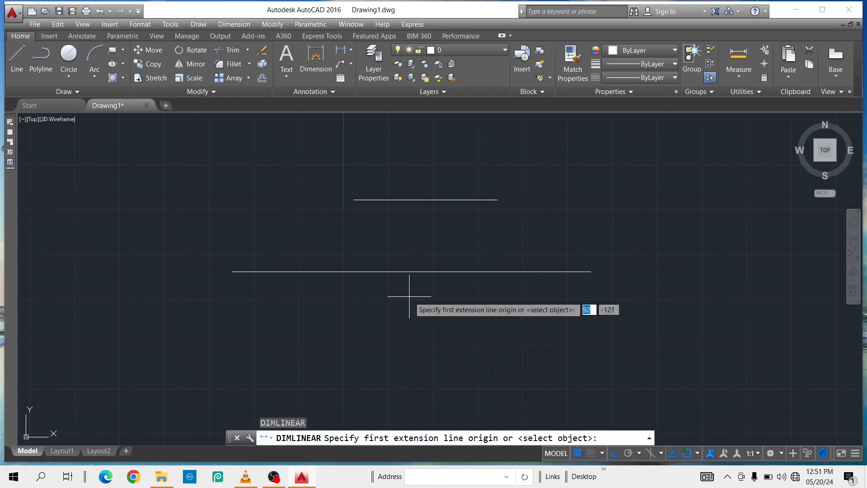
click(233, 272)
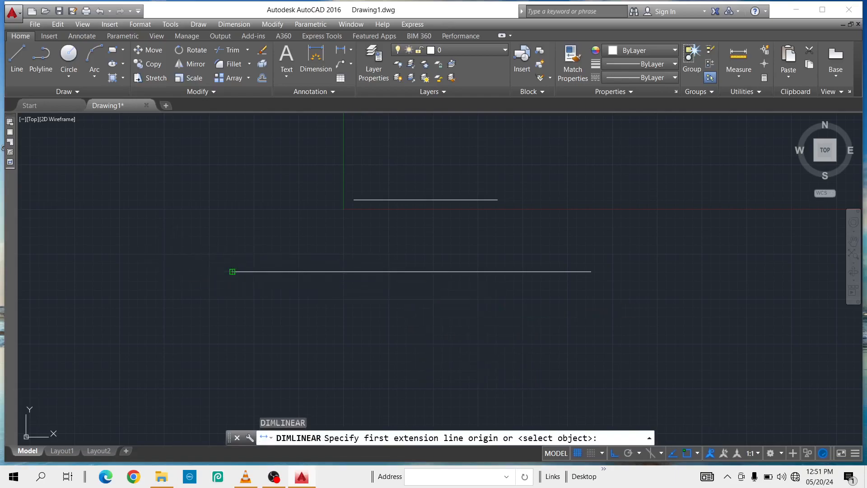
click(591, 271)
click(585, 250)
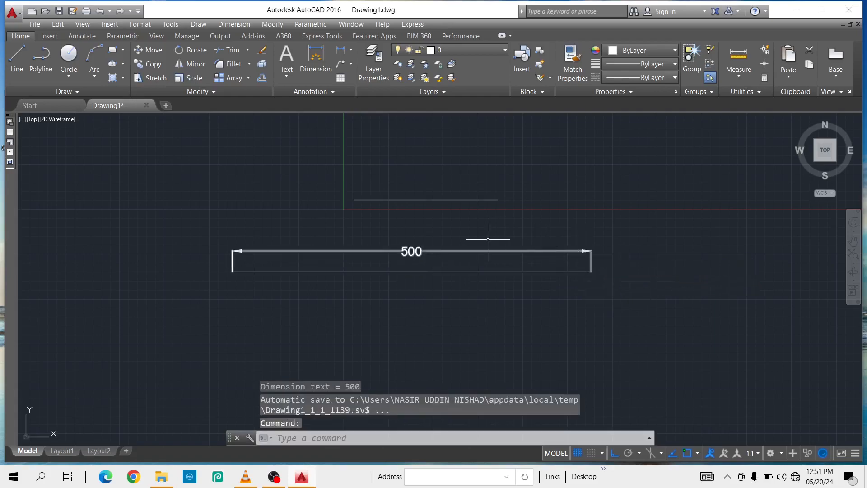
Delete the dimension above the lower line and undo the deletion.
click(411, 251)
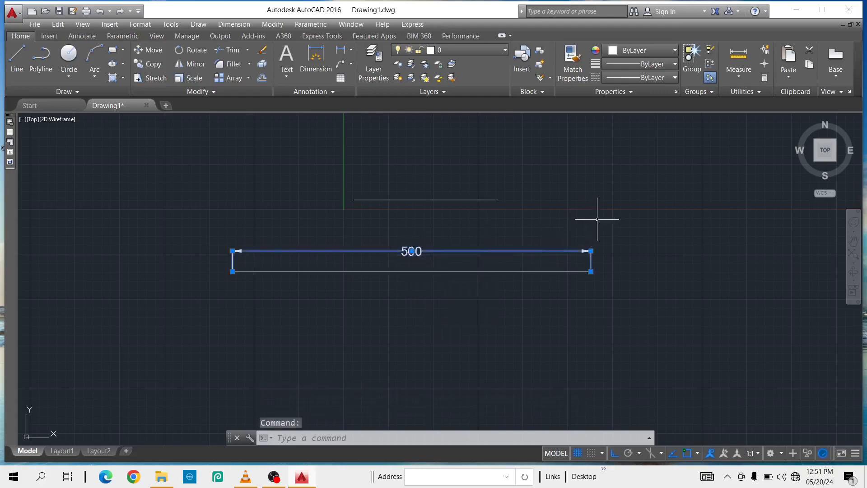
key(Delete)
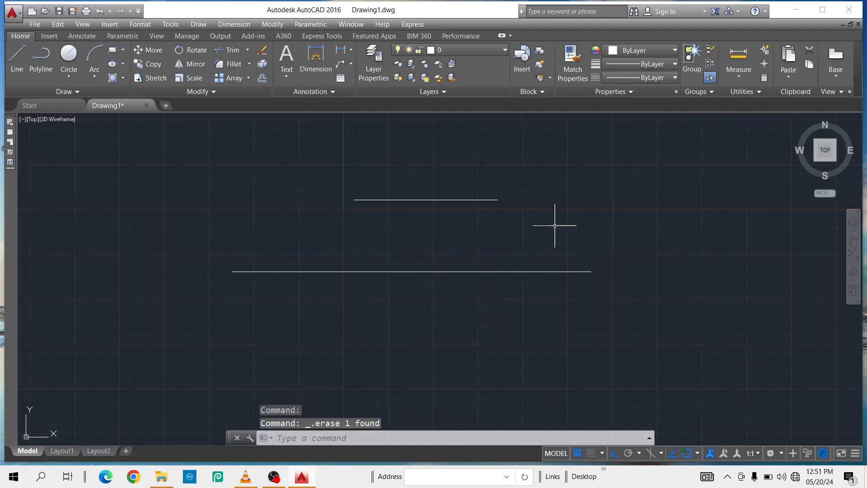
middle_drag(519, 225, 515, 254)
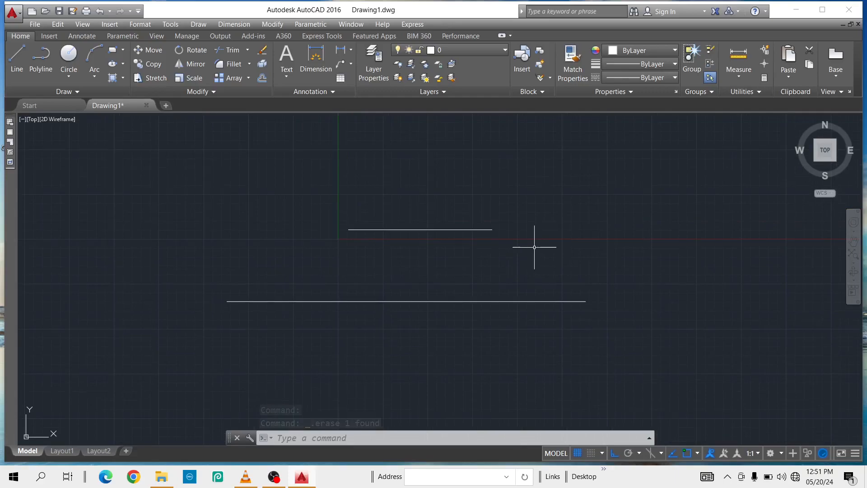
key(ctrl+z)
key(ctrl+z)
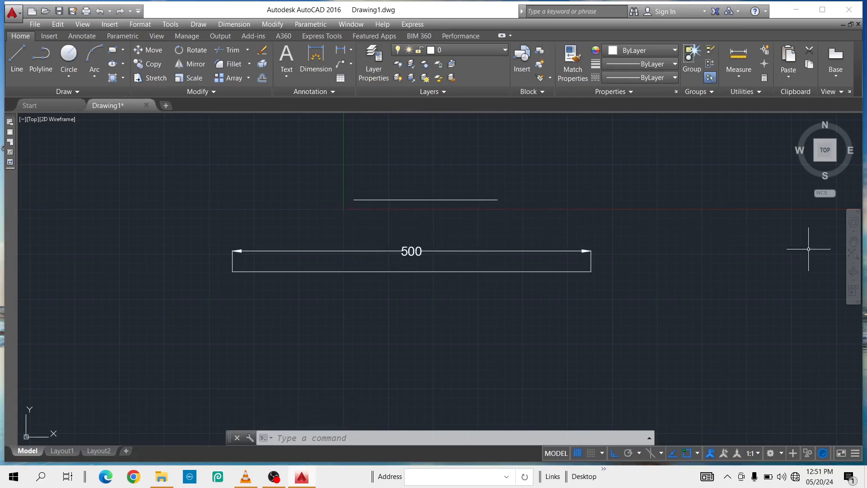
Save the drawing in the Documents folder under the file name aaa, as an AutoCAD 2013 drawing.
middle_drag(422, 220, 421, 238)
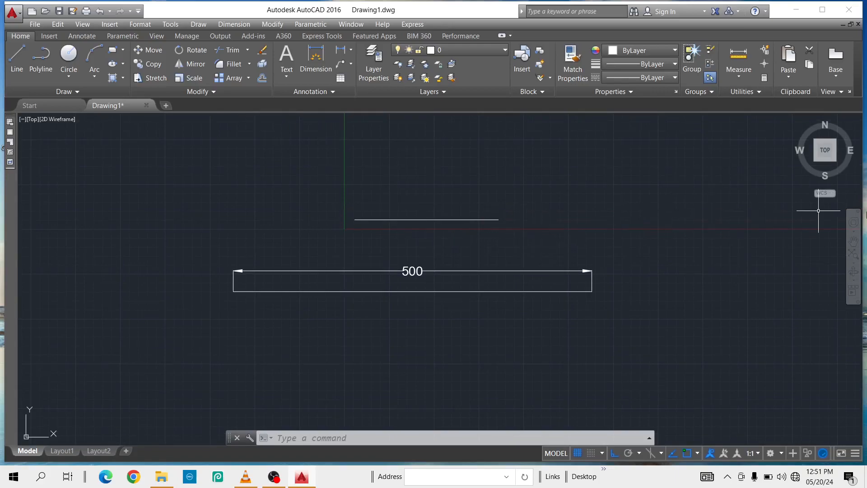
click(18, 17)
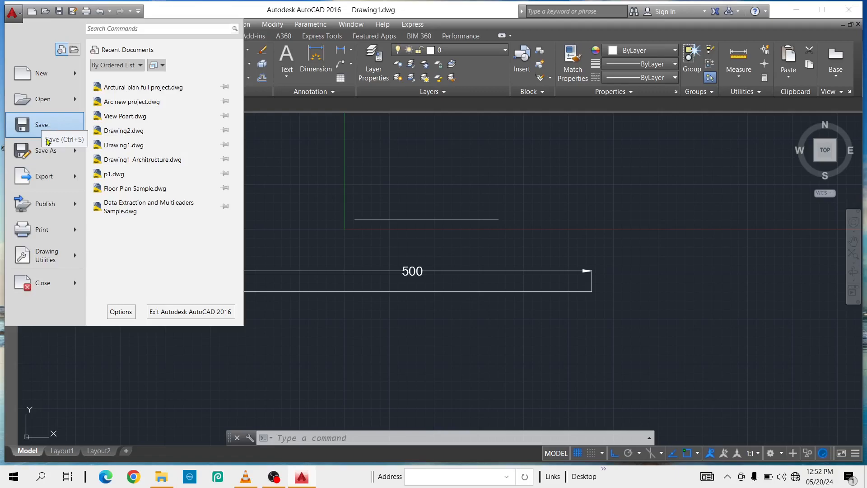
click(50, 151)
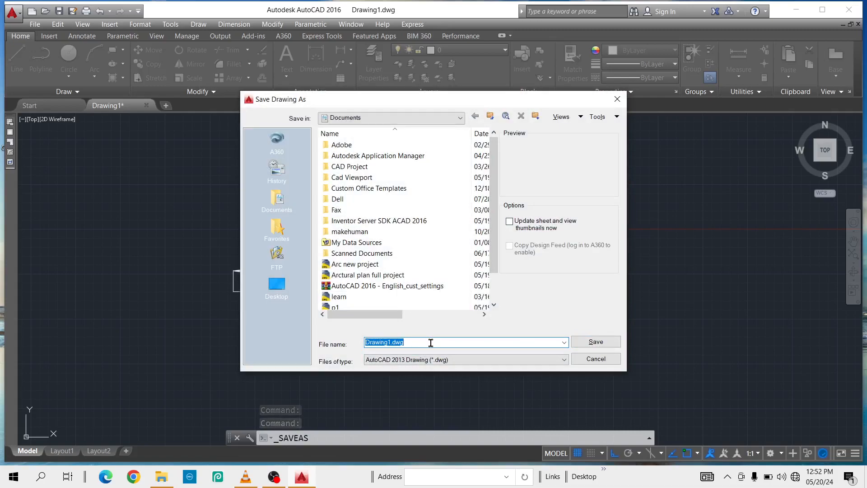
text(aaa)
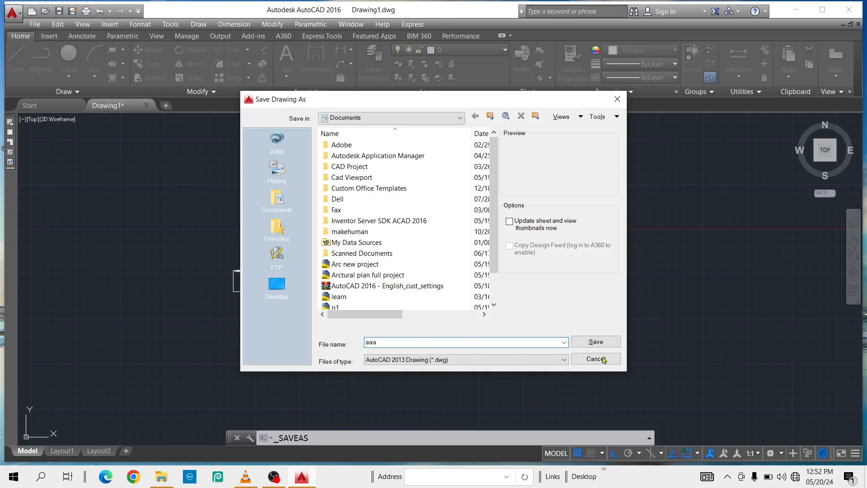
click(596, 341)
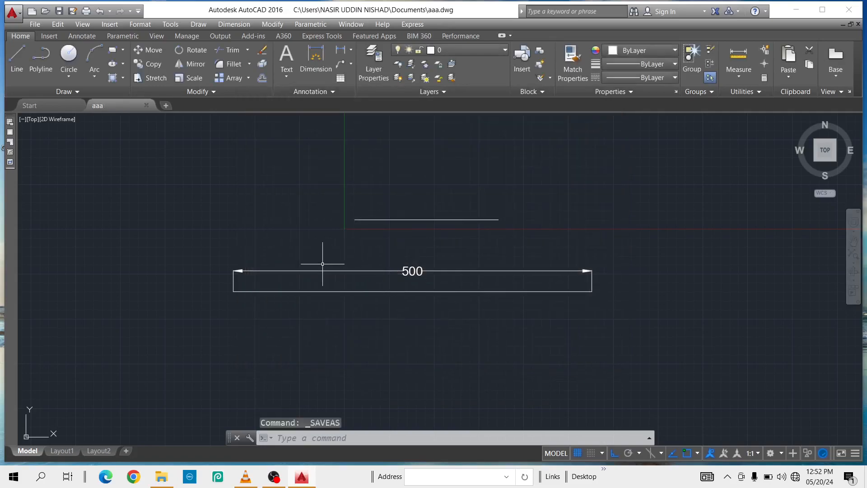
Draw a circle with a radius of 30 mm in the empty area to the right of the two lines.
middle_drag(429, 294, 445, 300)
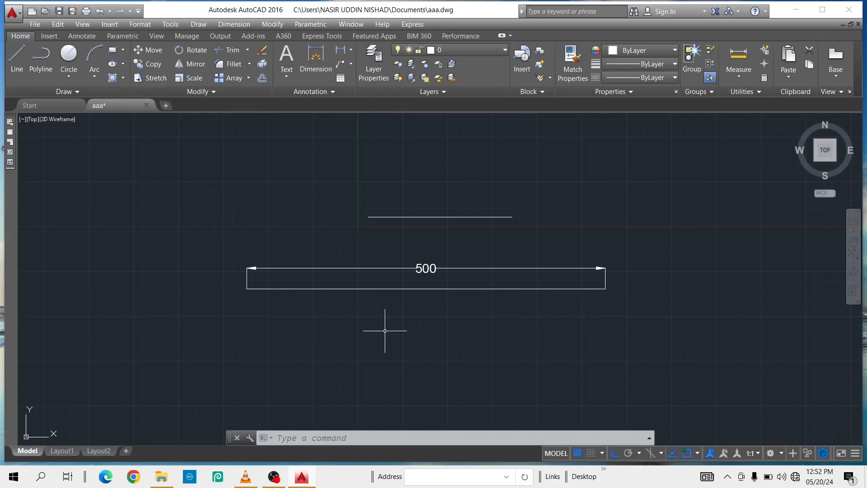
text(c)
key(Return)
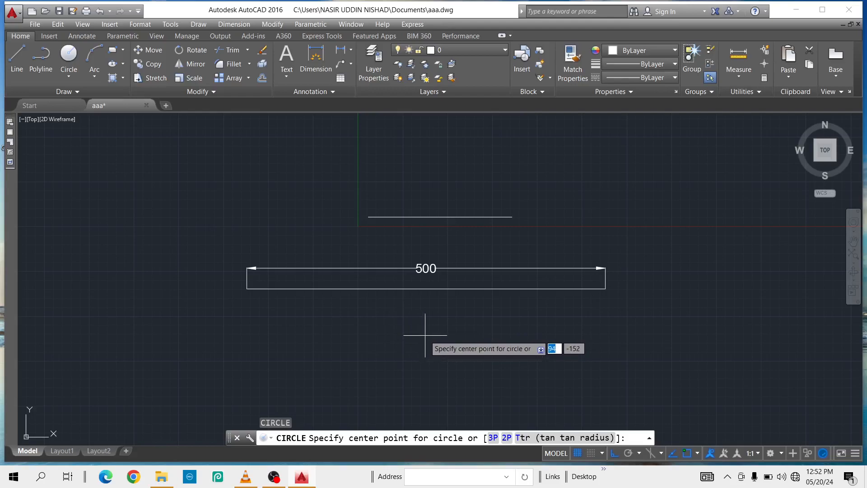
middle_drag(635, 325, 368, 351)
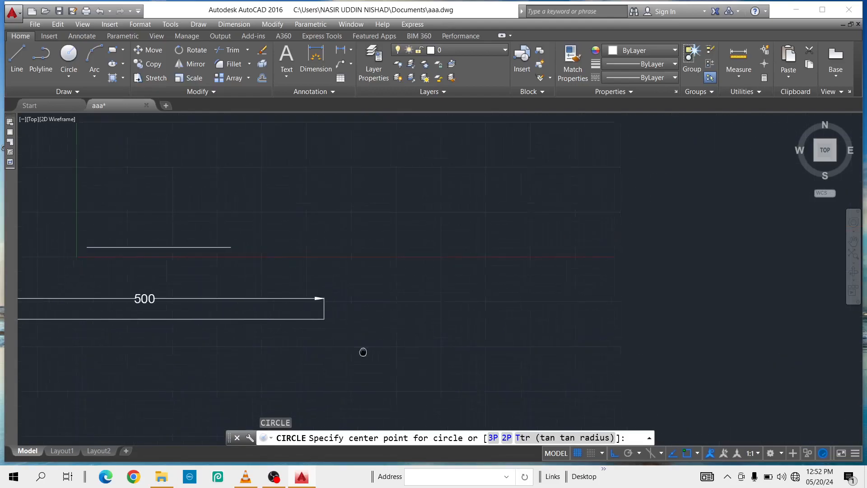
click(489, 228)
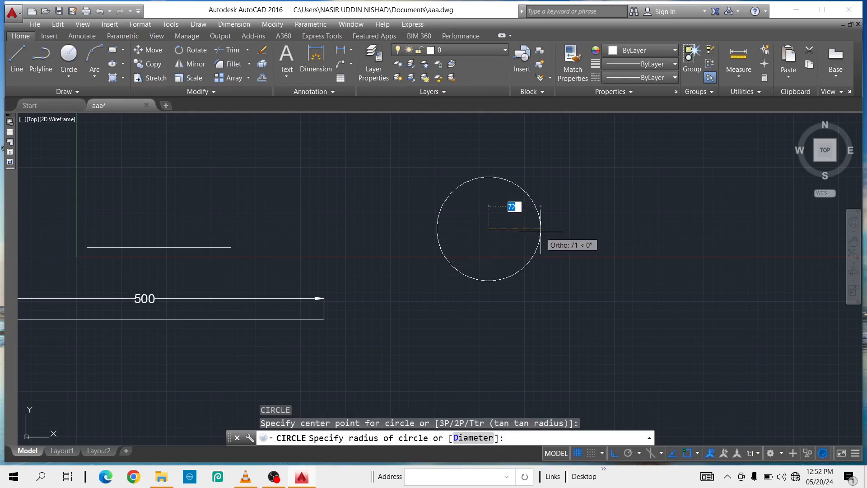
text(30)
key(Return)
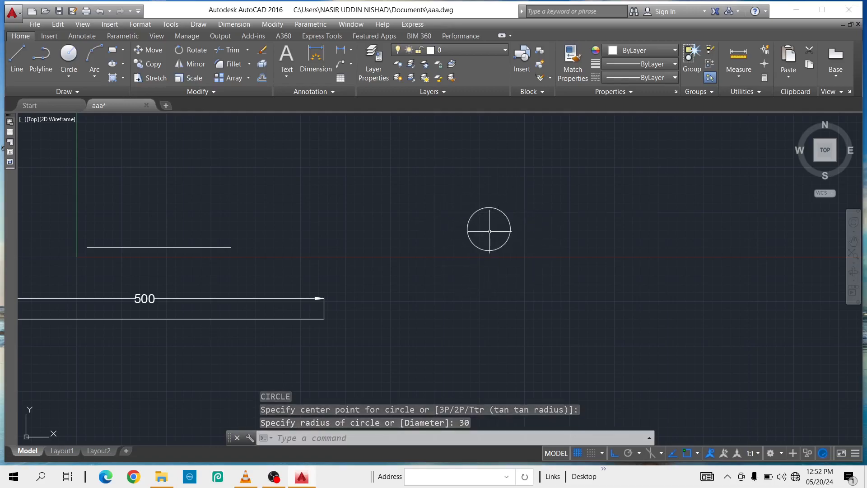
Select the circle to inspect its grips, deselect it, and examine the circle and lines at different zoom levels.
middle_drag(490, 231, 557, 245)
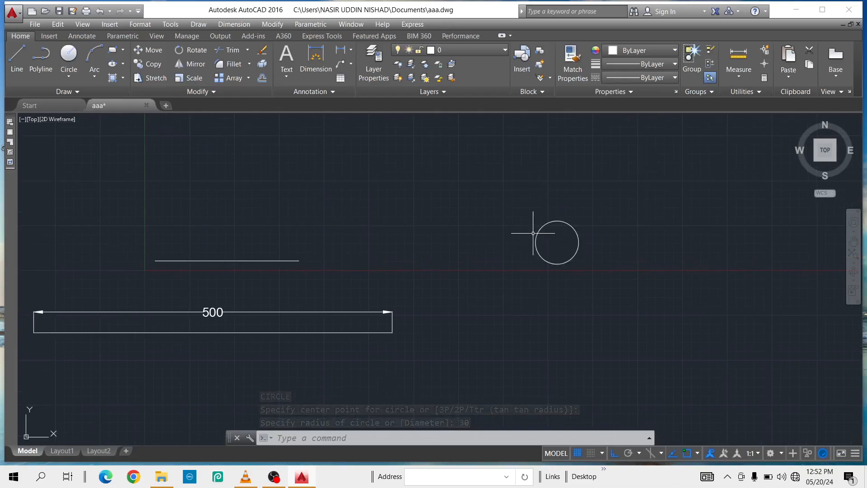
click(550, 222)
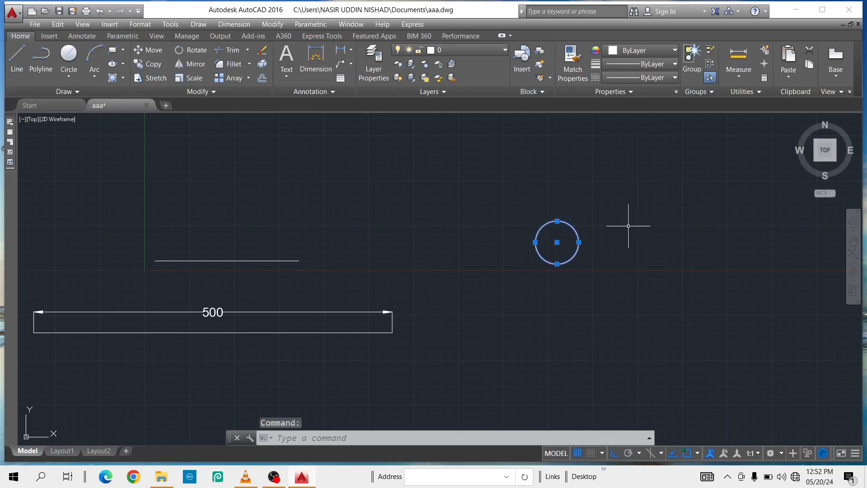
mouse_move(398, 244)
middle_down()
mouse_move(534, 242)
mouse_move(489, 240)
middle_up()
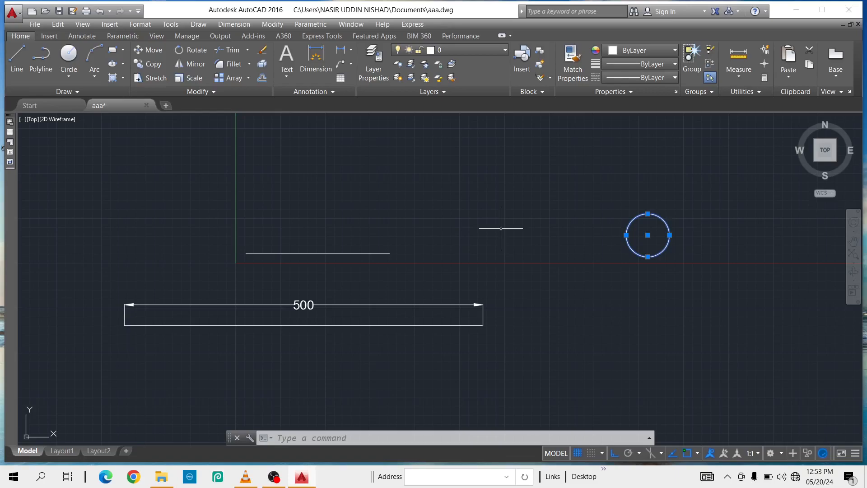
middle_drag(616, 286, 544, 284)
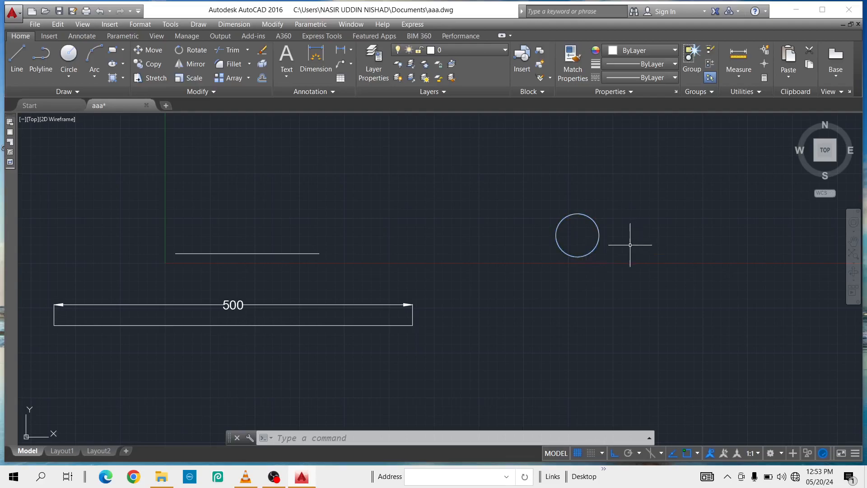
key(Escape)
scroll(526, 275, down, 2)
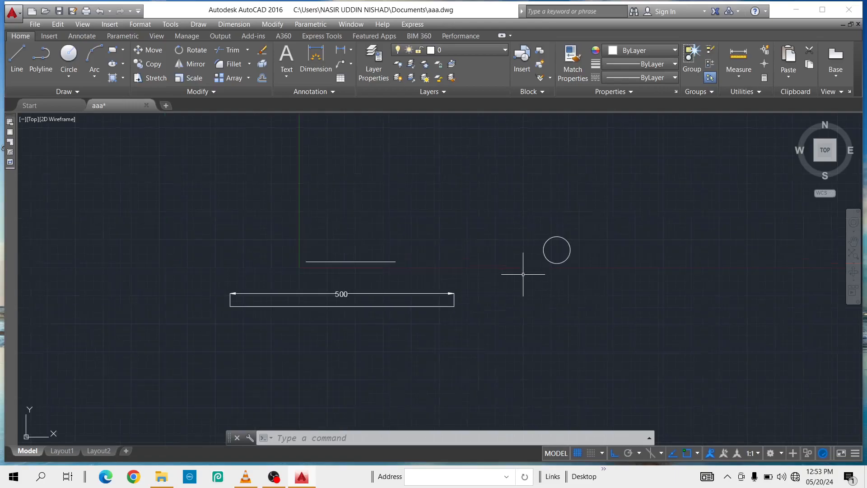
mouse_move(560, 274)
middle_down()
mouse_move(533, 294)
mouse_move(549, 276)
middle_up()
scroll(494, 267, up, 2)
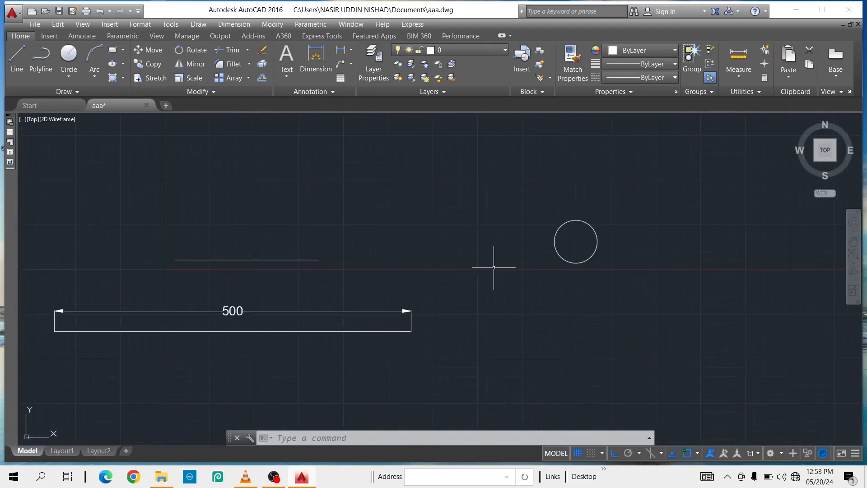
middle_drag(488, 273, 533, 240)
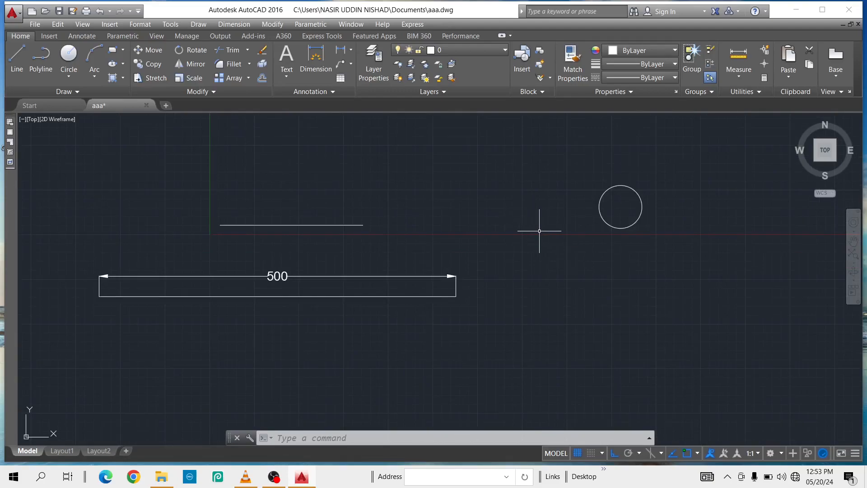
middle_drag(561, 244, 559, 246)
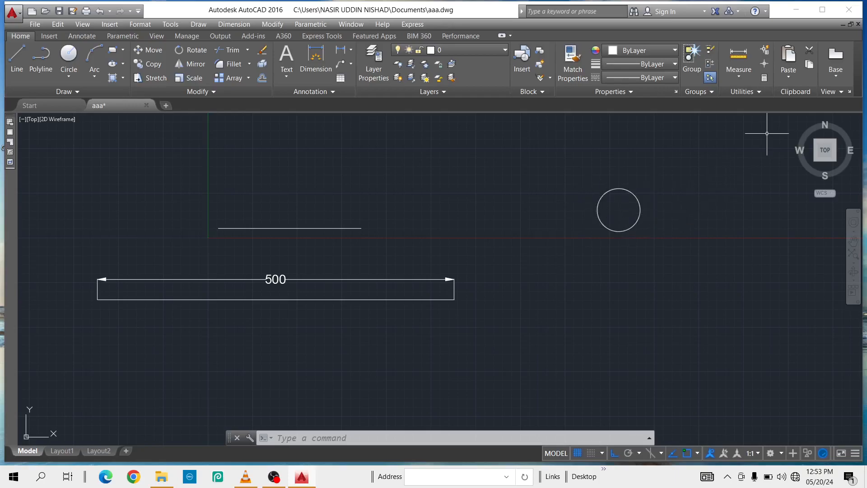
Close the program.
click(849, 9)
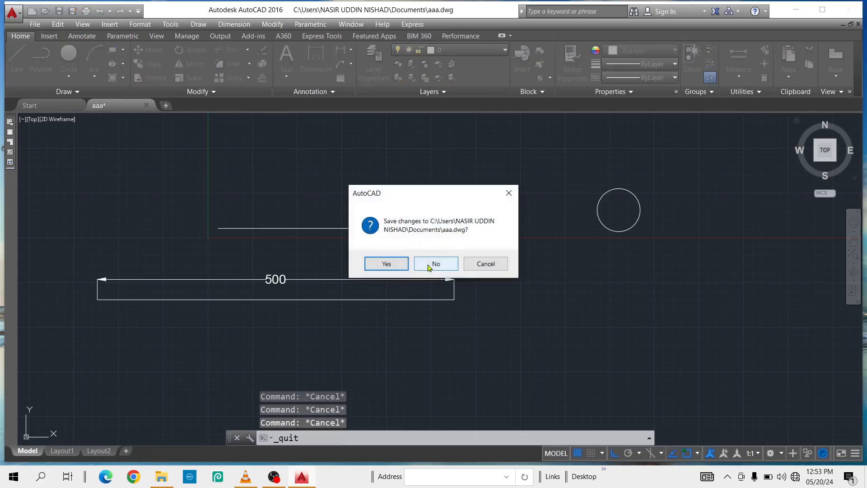